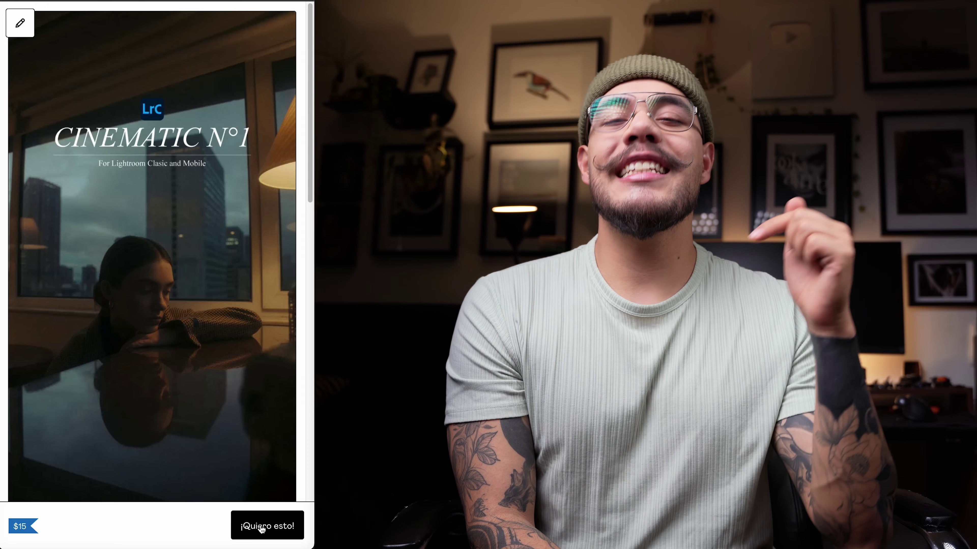
# Start checkout for the Cinematic N°1 preset and enter a discount code for the order.
pyautogui.click(261, 528)
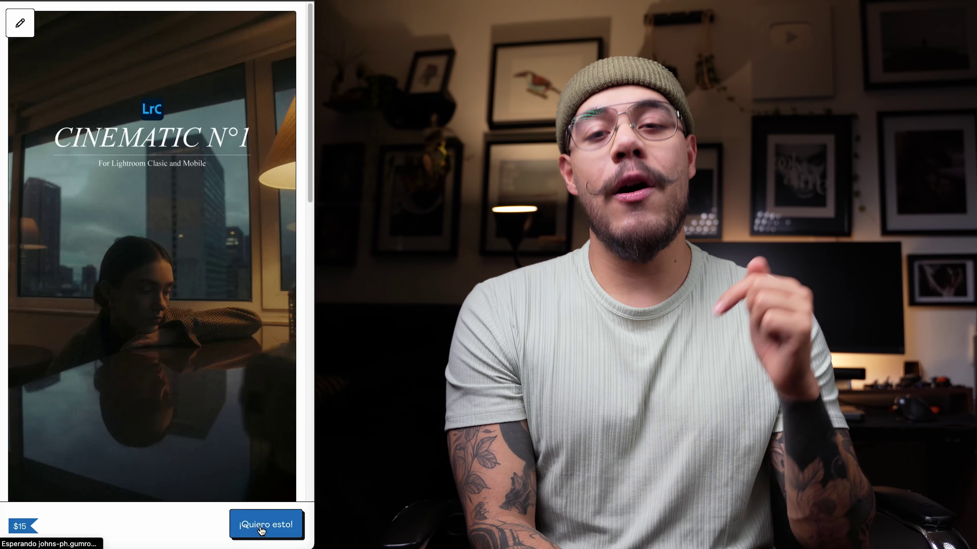
pyautogui.click(126, 228)
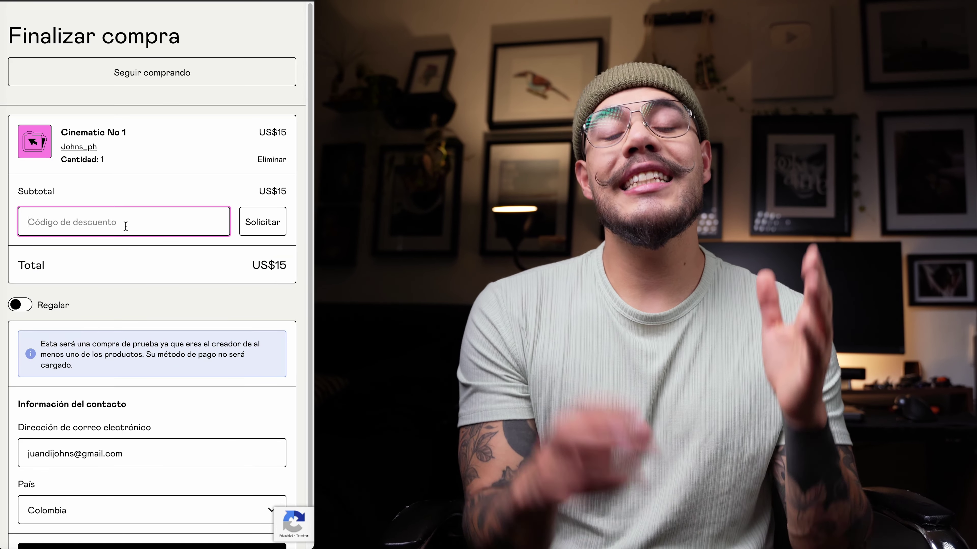
pyautogui.write('XX')
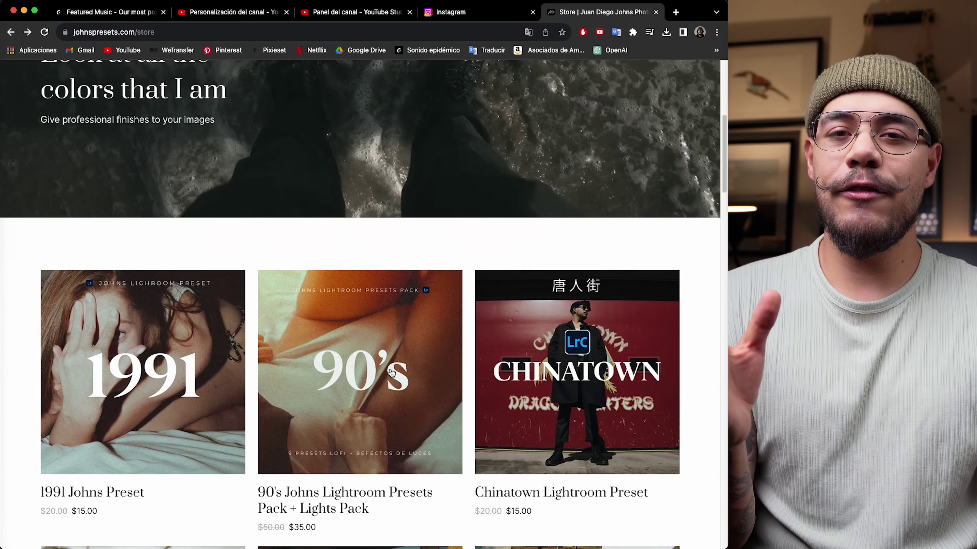
pyautogui.scroll(-4, 390, 372)
# Scroll the Johns Presets store and open the Dark Style Preset (BLVK PVRIS) page.
pyautogui.scroll(-5, 391, 373)
pyautogui.scroll(-4, 390, 373)
pyautogui.scroll(-2, 391, 372)
pyautogui.click(391, 372)
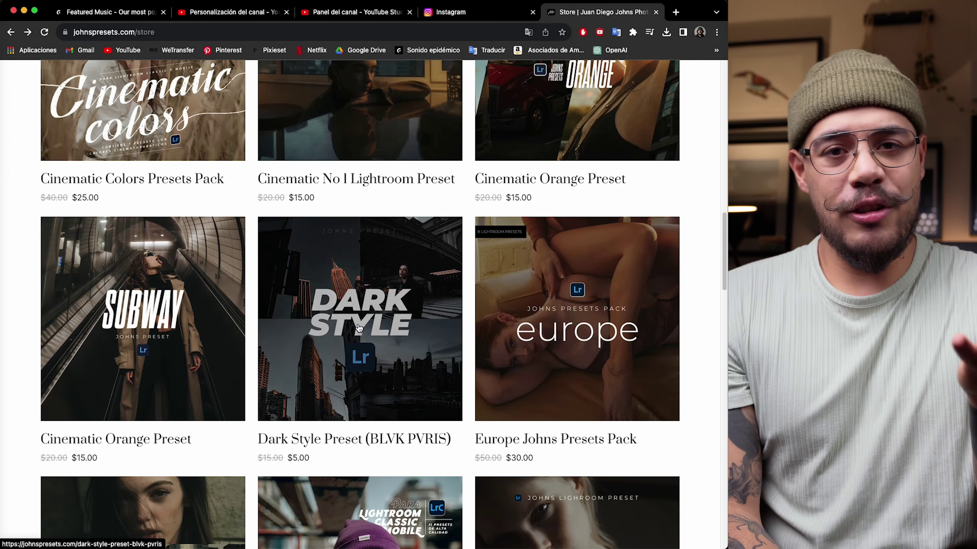
# Browse the preset's example photos and add the Dark Style preset to the bag.
pyautogui.click(330, 319)
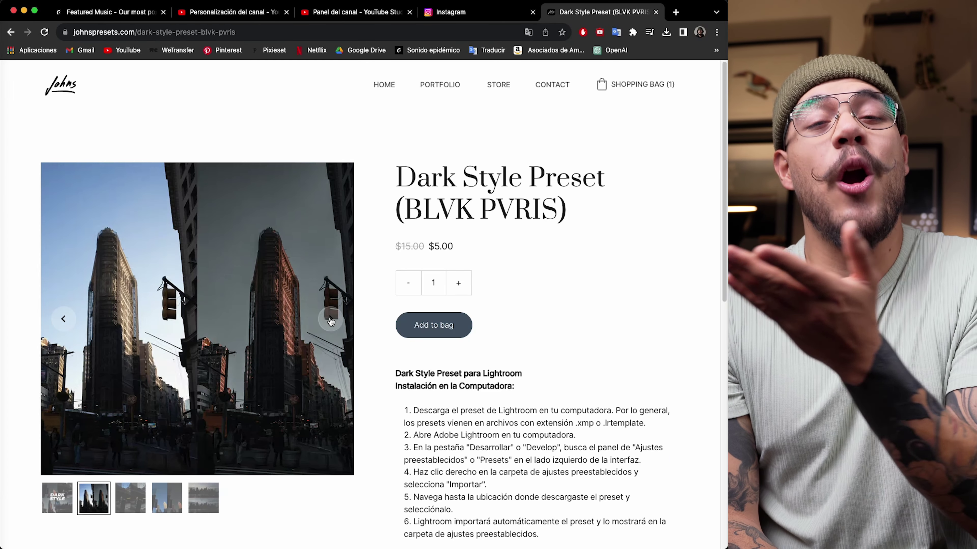
pyautogui.click(330, 320)
pyautogui.click(330, 320)
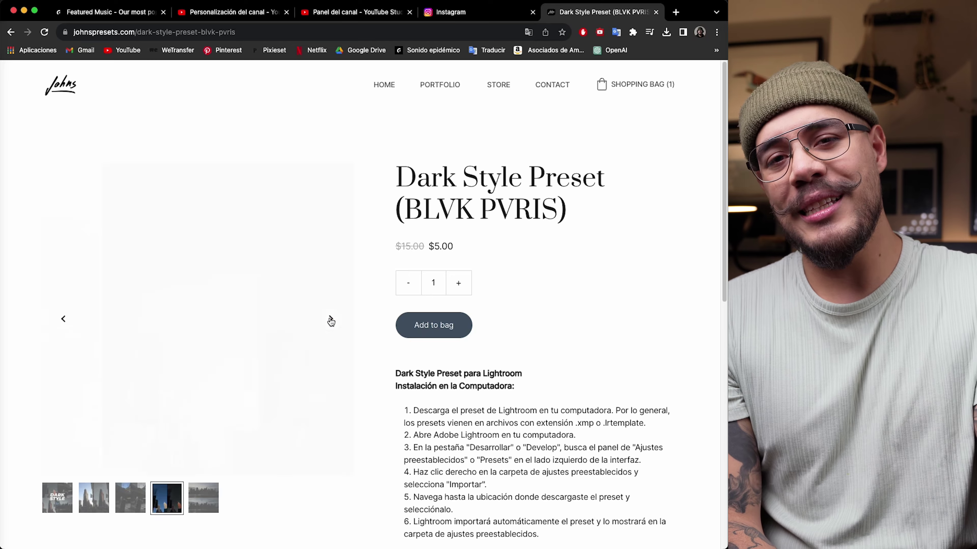
pyautogui.click(330, 319)
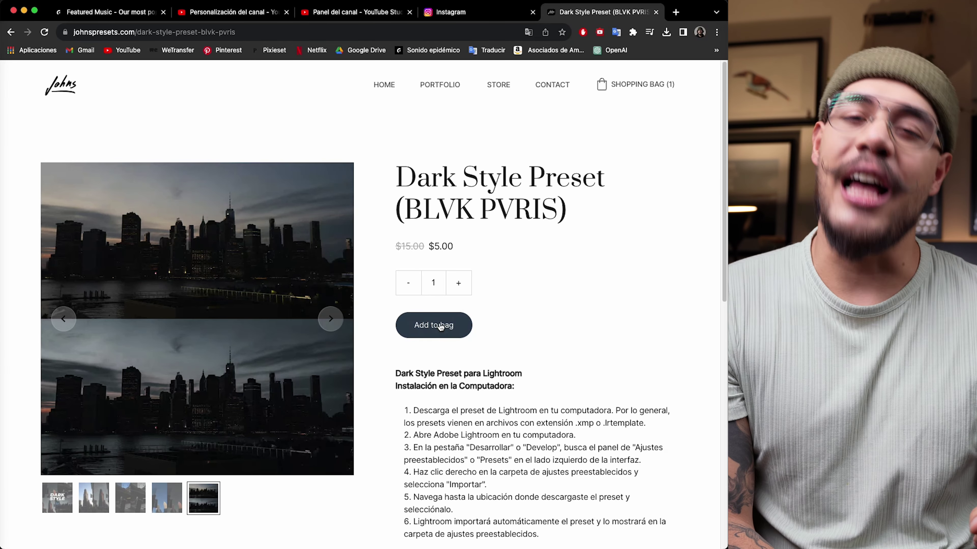
pyautogui.click(438, 326)
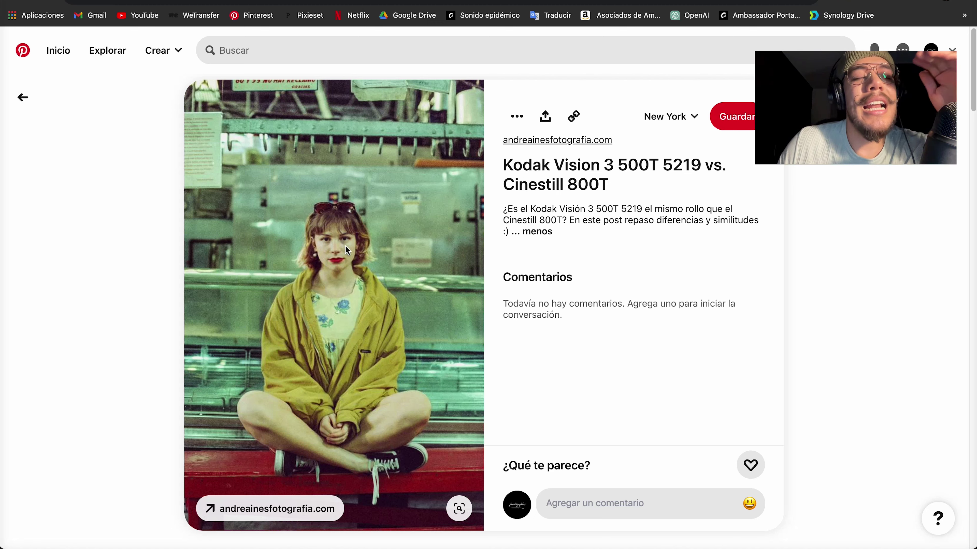
# Scroll down the Kodak Vision 3 pin page through the 'Más como esto' film-look portraits.
pyautogui.scroll(-1, 344, 250)
pyautogui.scroll(-3, 345, 249)
pyautogui.scroll(-2, 345, 250)
pyautogui.scroll(-2, 345, 249)
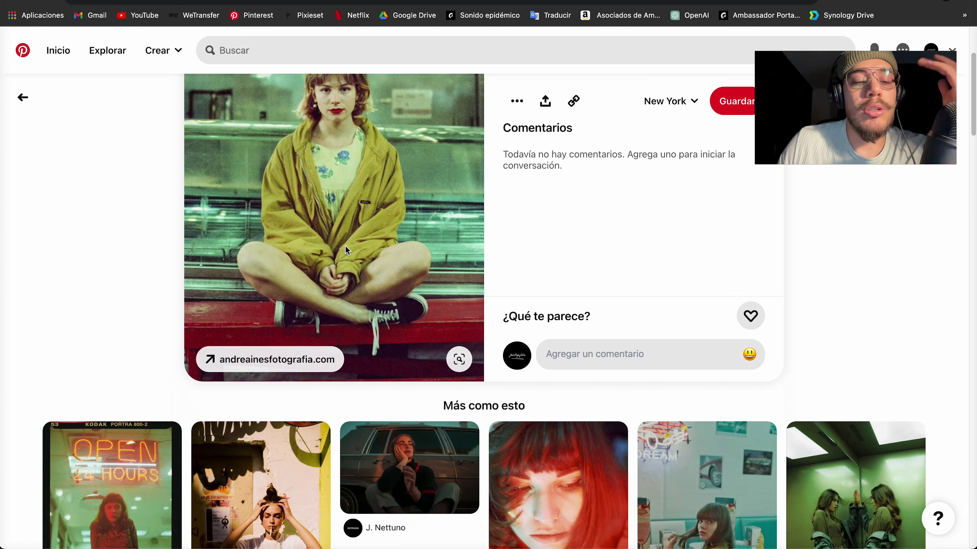
pyautogui.scroll(-2, 347, 250)
pyautogui.scroll(-1, 348, 250)
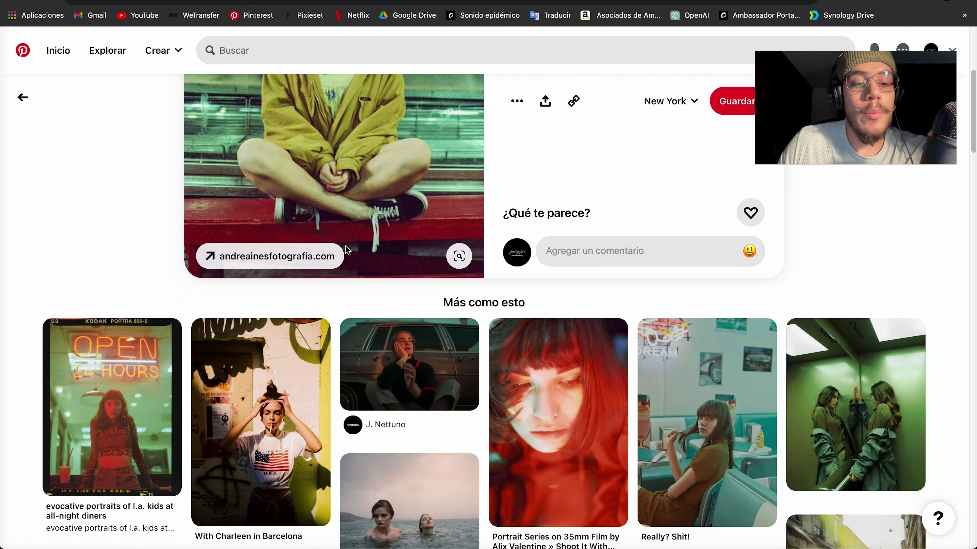
pyautogui.scroll(-1, 347, 250)
pyautogui.scroll(-2, 347, 248)
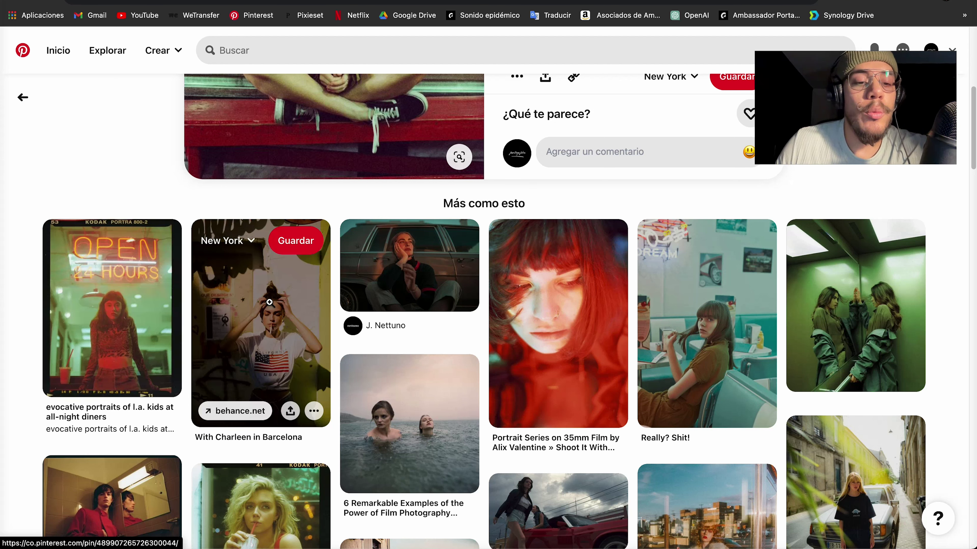
pyautogui.scroll(-3, 266, 285)
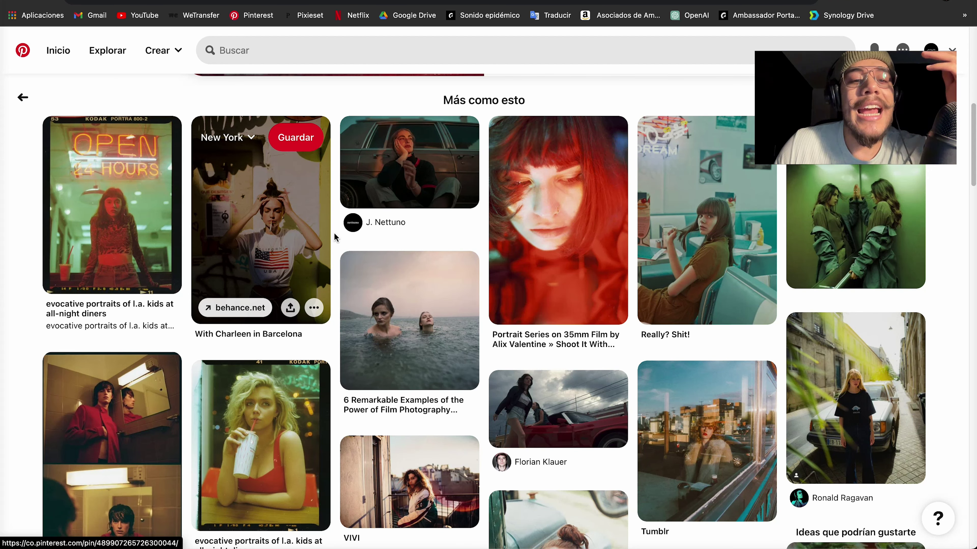
pyautogui.scroll(-1, 338, 231)
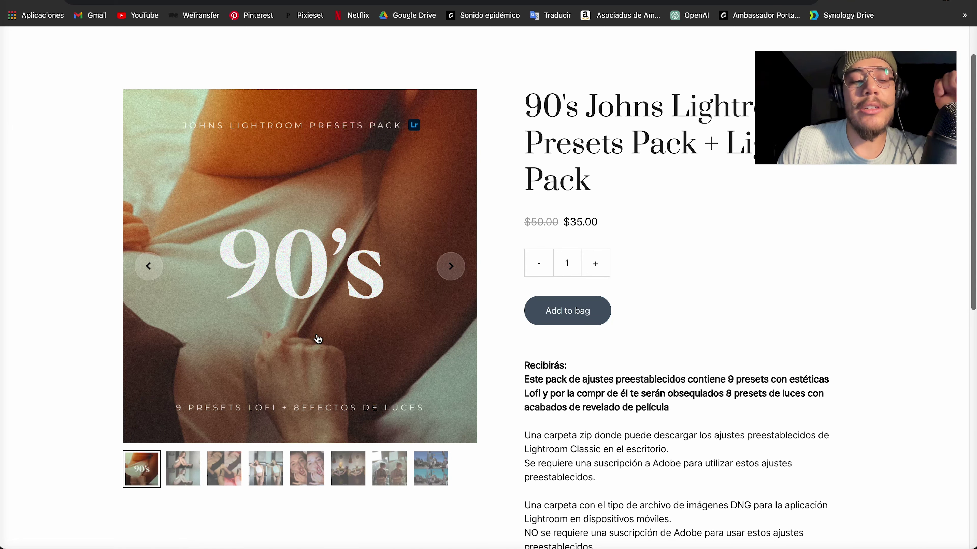
# Show the 90's pack's before/after example from the second gallery thumbnail.
pyautogui.click(182, 478)
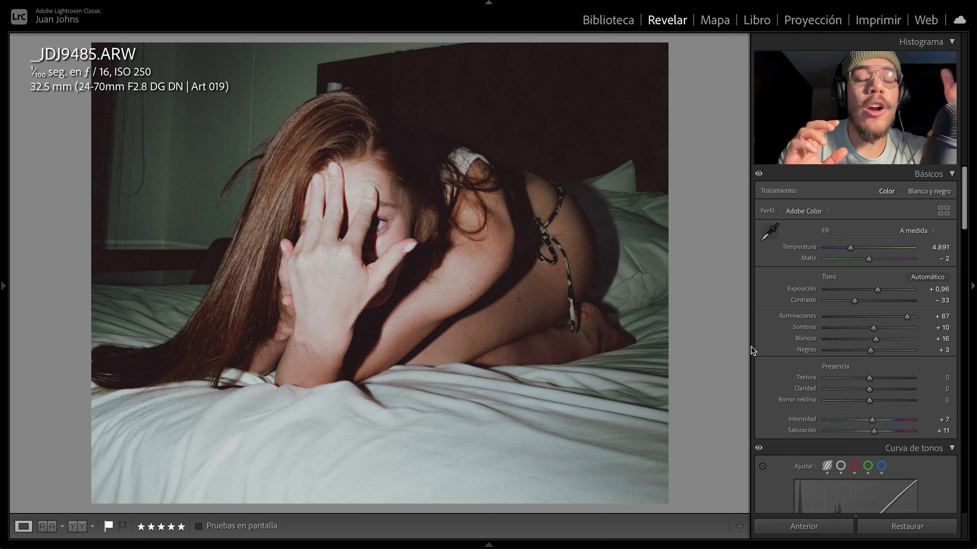
# View the unedited original, try the Adobe Retrato and Adobe Paisaje profiles, then apply Adobe Color.
pyautogui.press('\\')
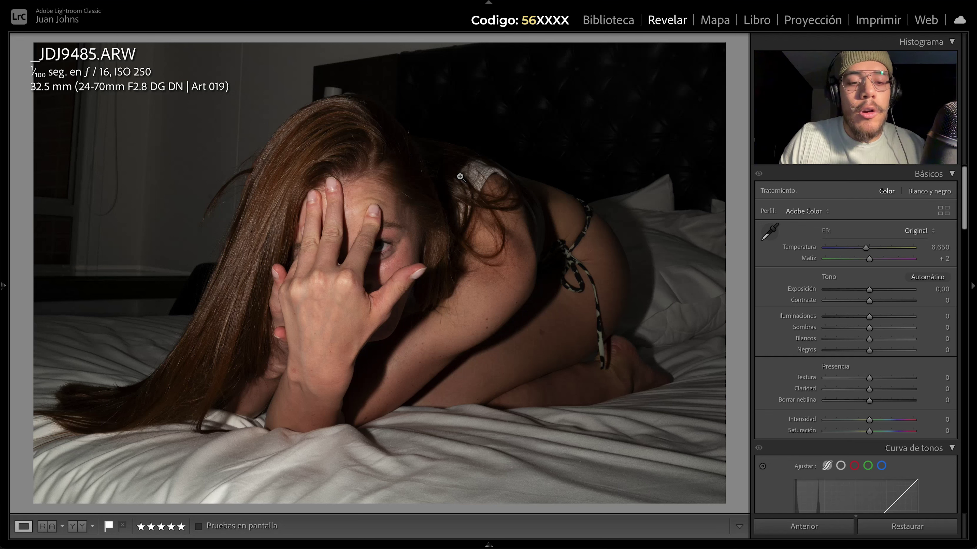
pyautogui.click(806, 210)
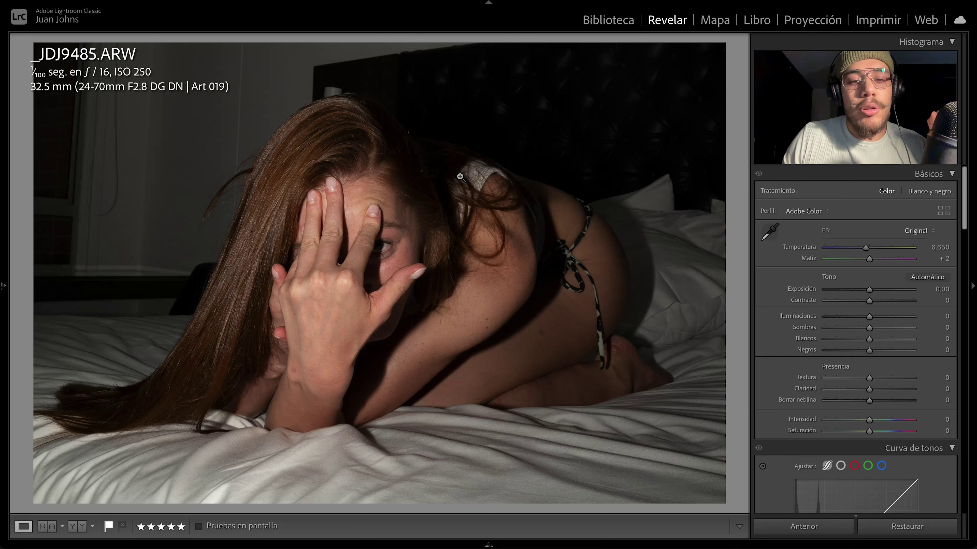
pyautogui.click(806, 211)
pyautogui.click(826, 201)
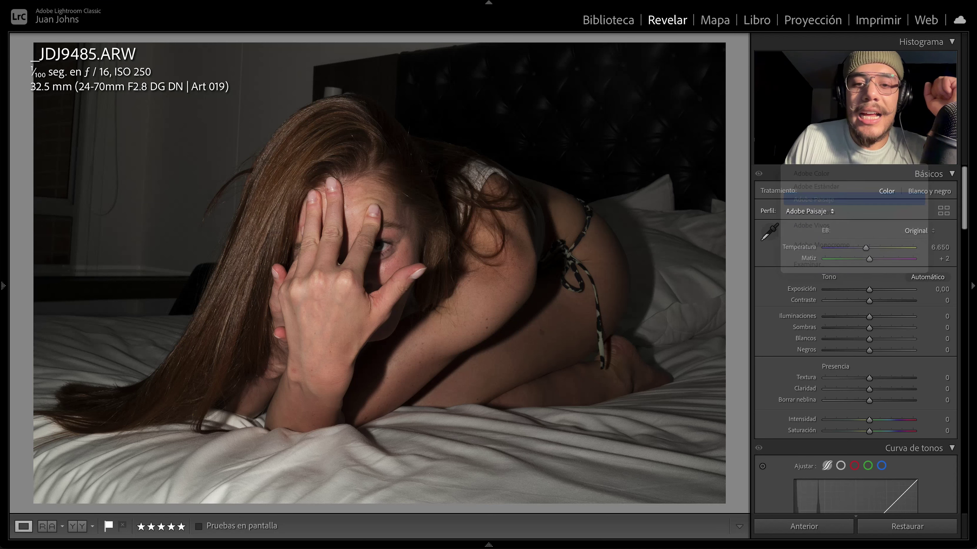
pyautogui.click(806, 211)
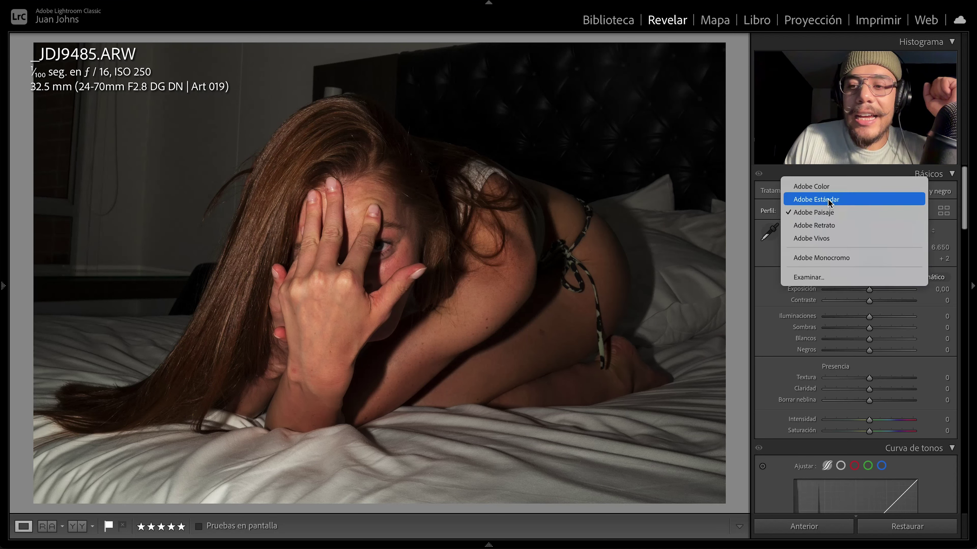
pyautogui.click(814, 226)
pyautogui.click(807, 213)
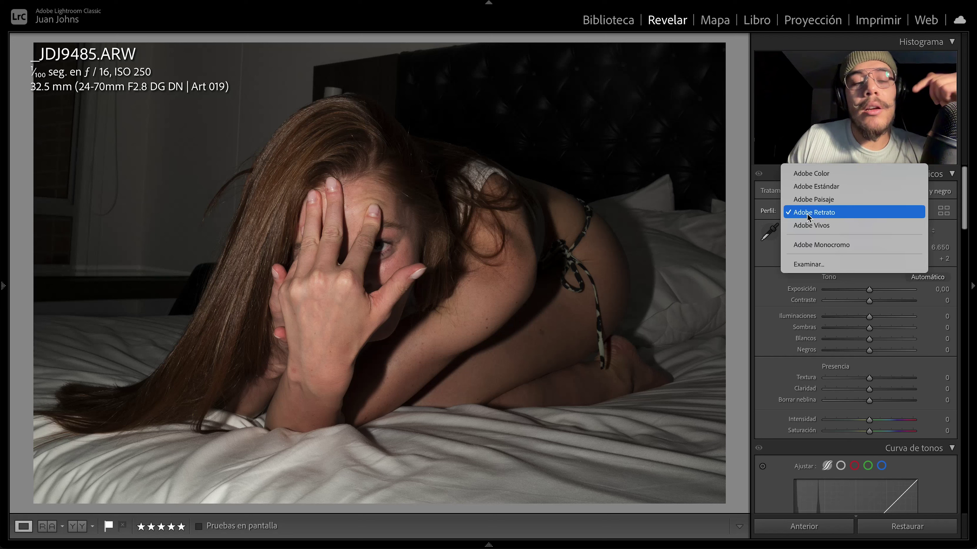
pyautogui.click(814, 175)
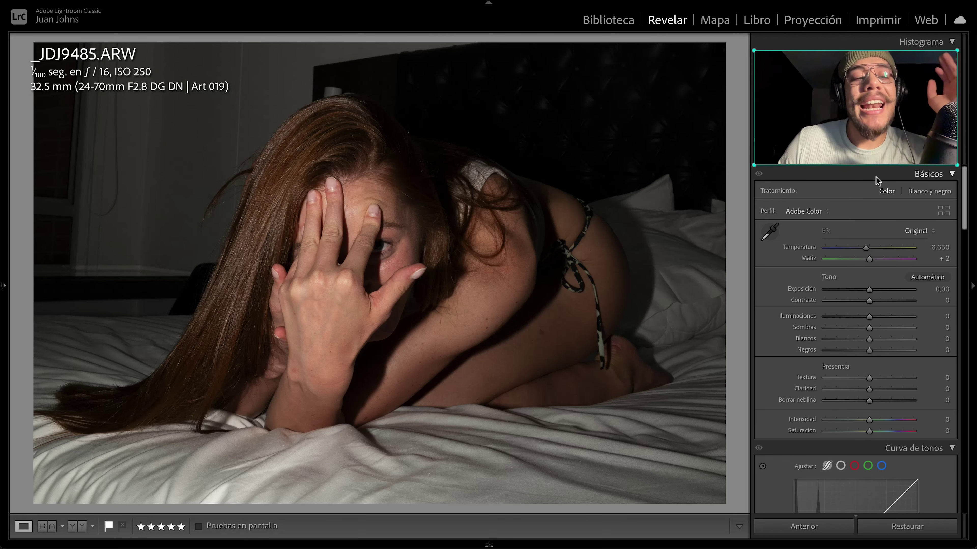
# Set temperature to 4891 and tint to −2, and enter exposure 0,95 in Básicos.
pyautogui.click(937, 249)
pyautogui.write('4')
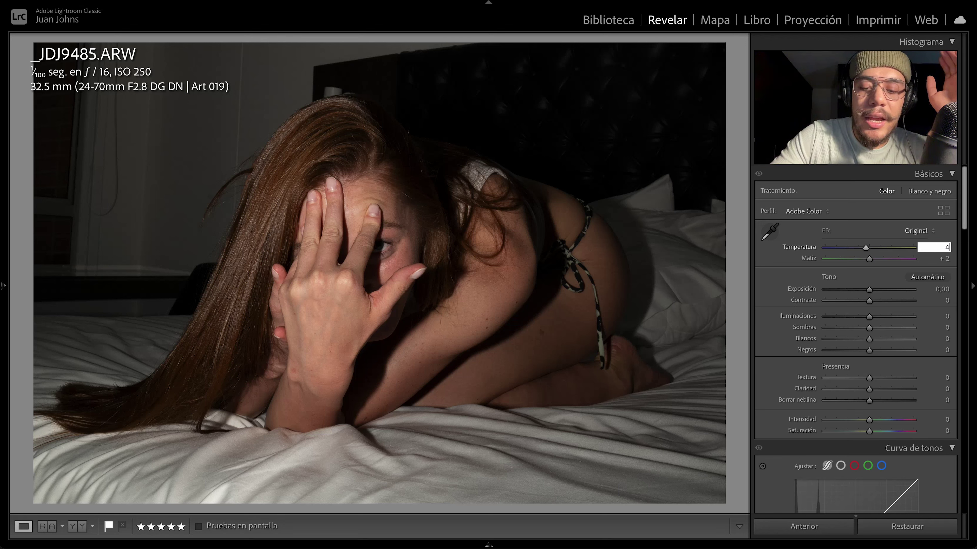
pyautogui.write('891')
pyautogui.press('Return')
pyautogui.click(943, 258)
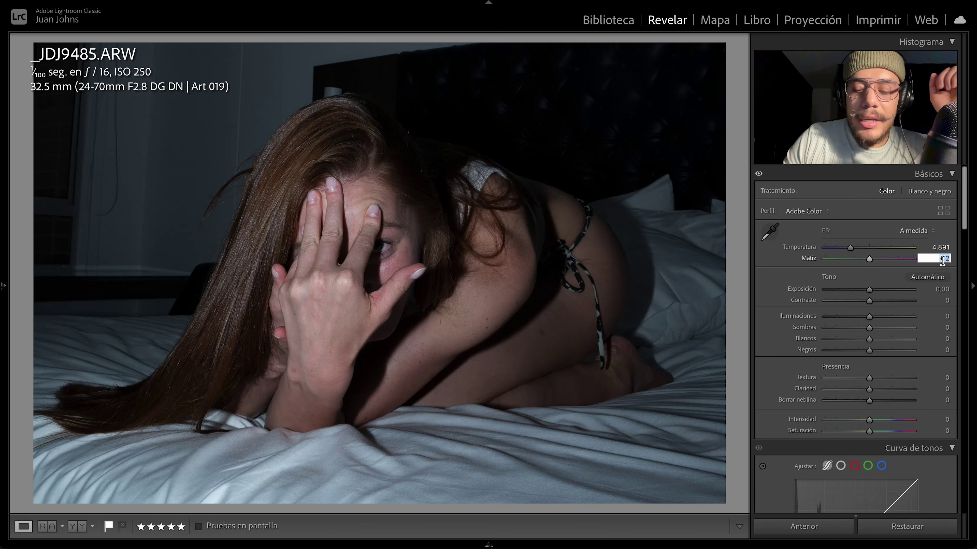
pyautogui.write('-2')
pyautogui.press('Return')
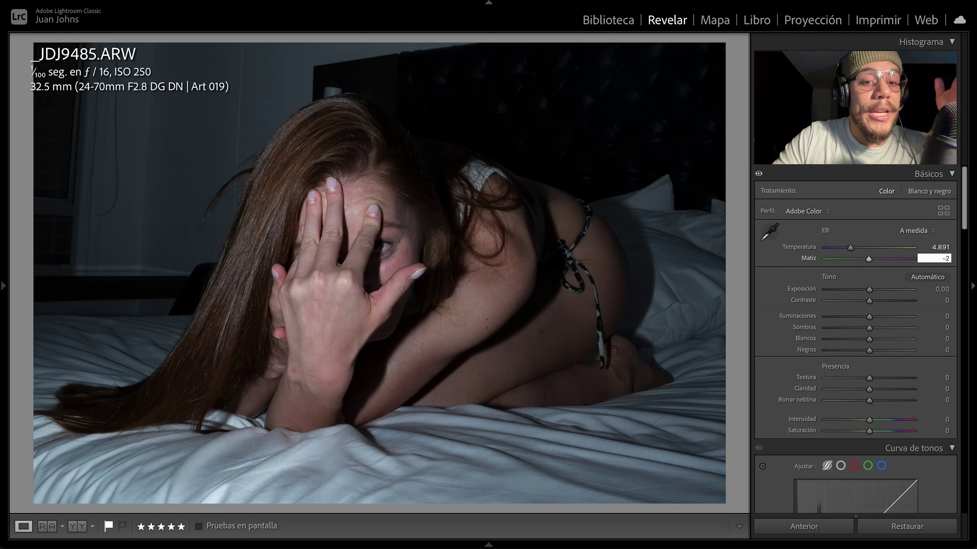
pyautogui.press('Return')
pyautogui.click(936, 289)
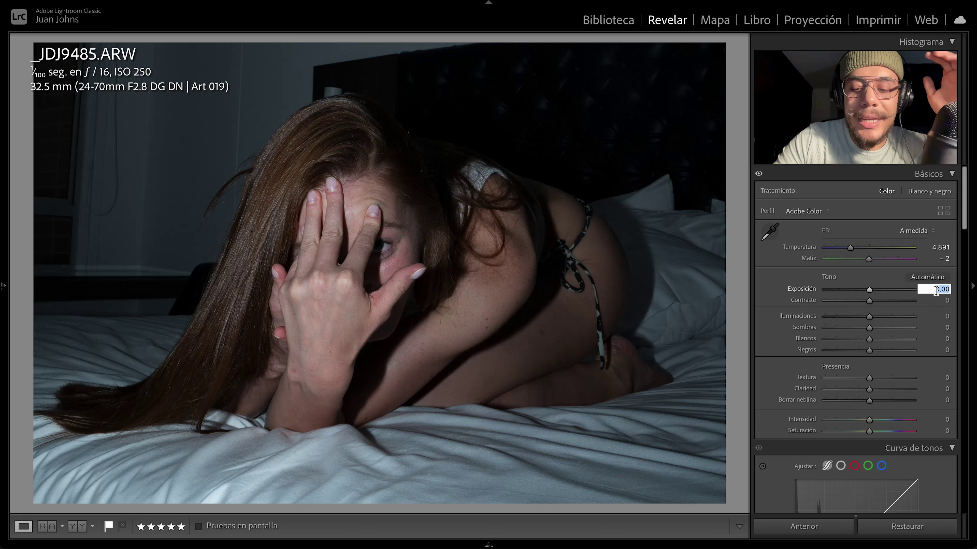
pyautogui.write('0,')
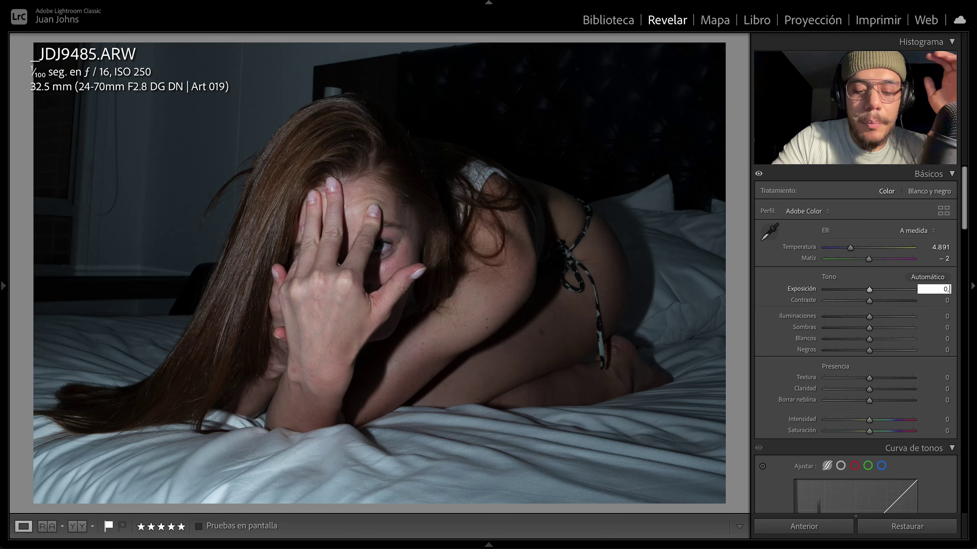
pyautogui.write('95')
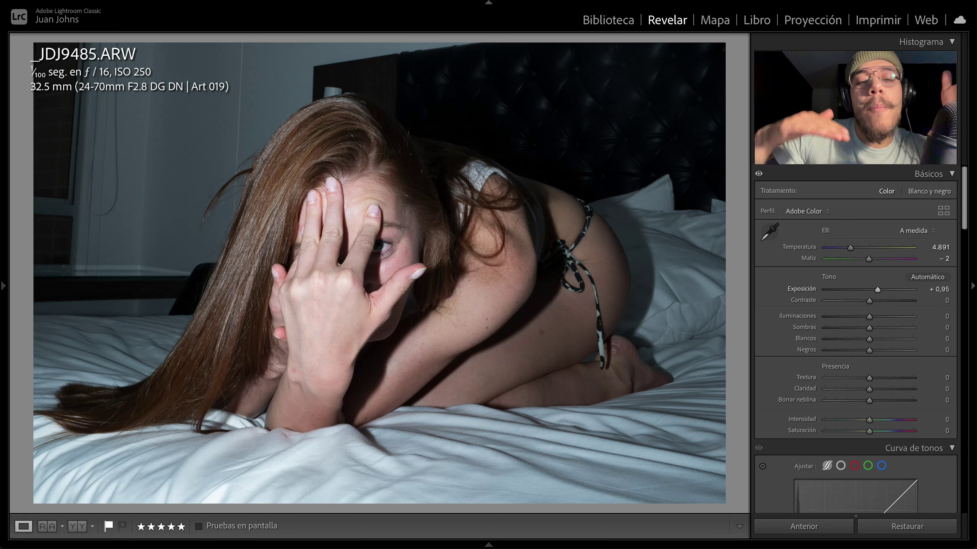
# Set contrast −33, highlights +87, shadows +10 and saturation +11 in Básicos.
pyautogui.click(945, 301)
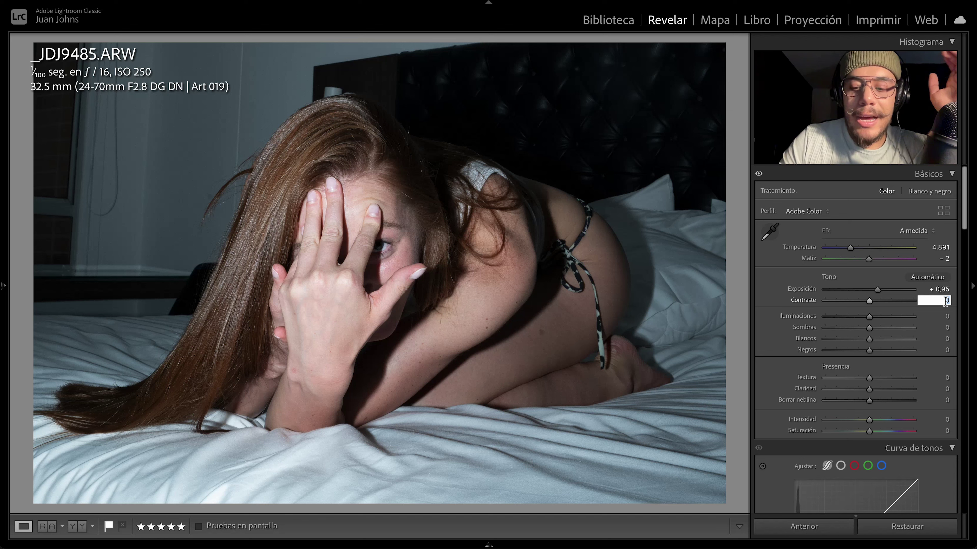
pyautogui.write('-33')
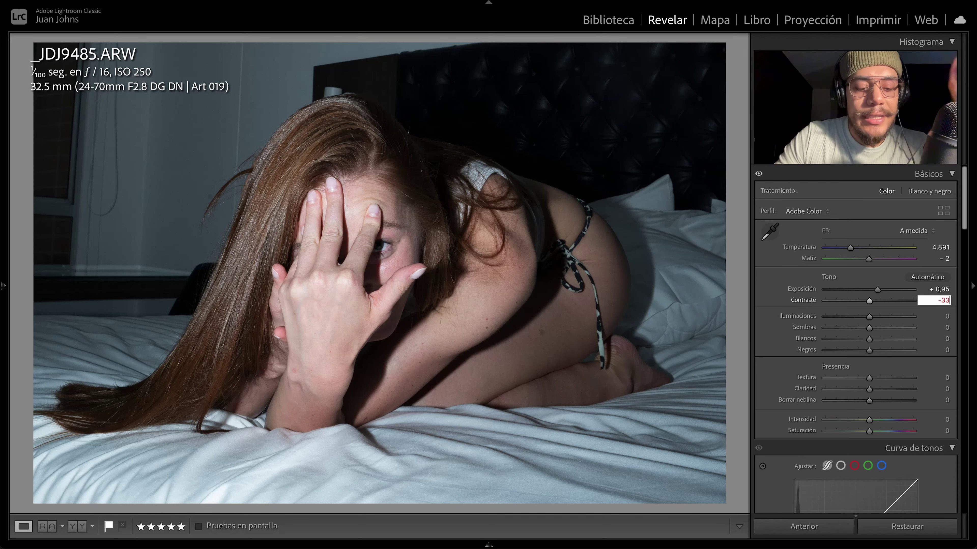
pyautogui.click(945, 317)
pyautogui.write('87')
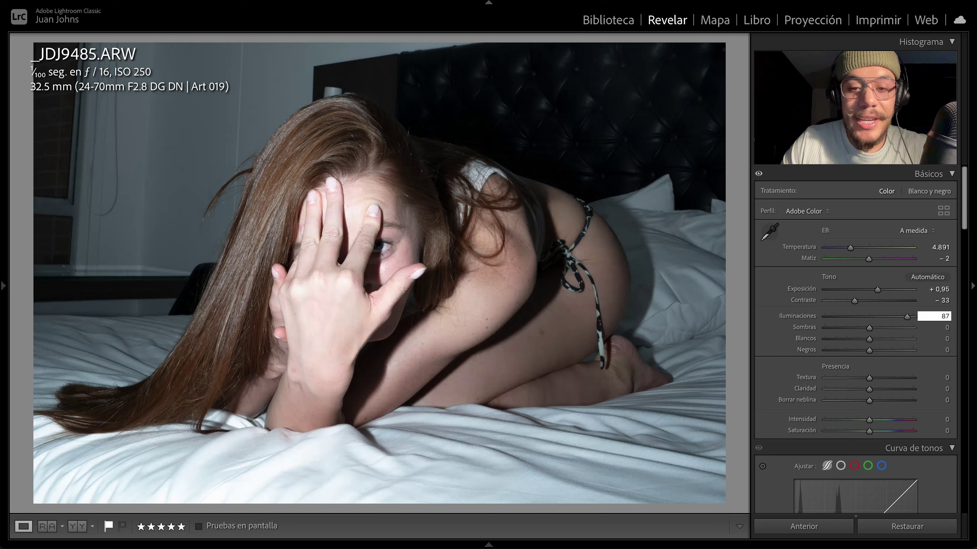
pyautogui.press('Tab')
pyautogui.write('10')
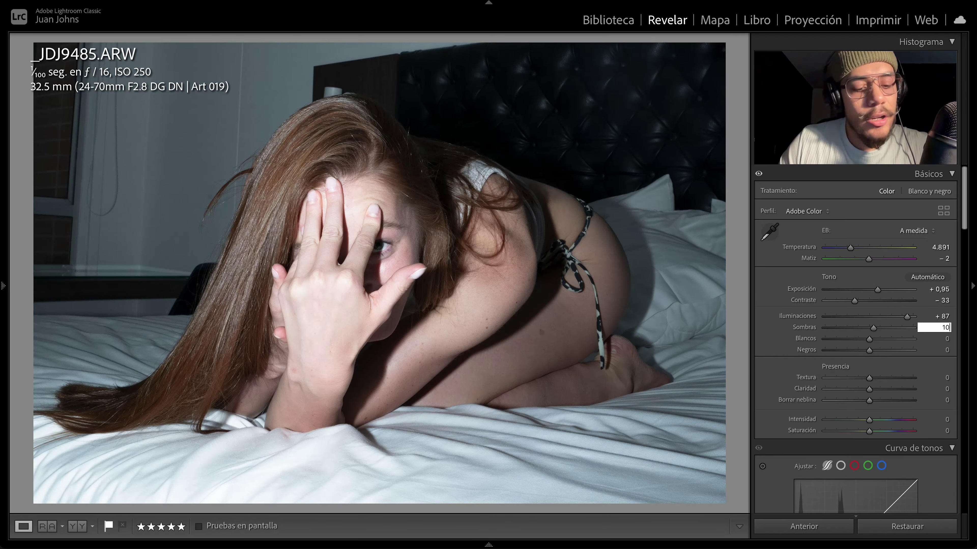
pyautogui.press('Tab')
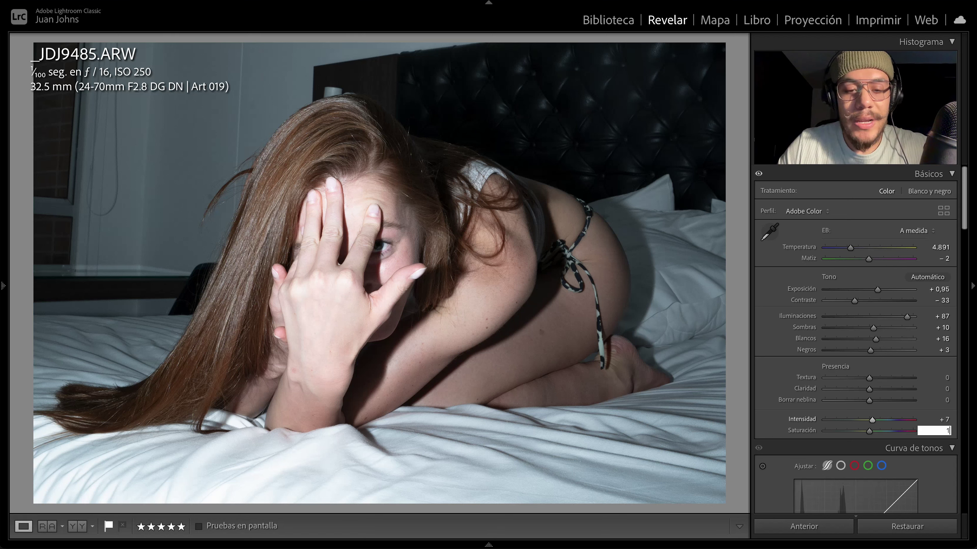
pyautogui.press('Return')
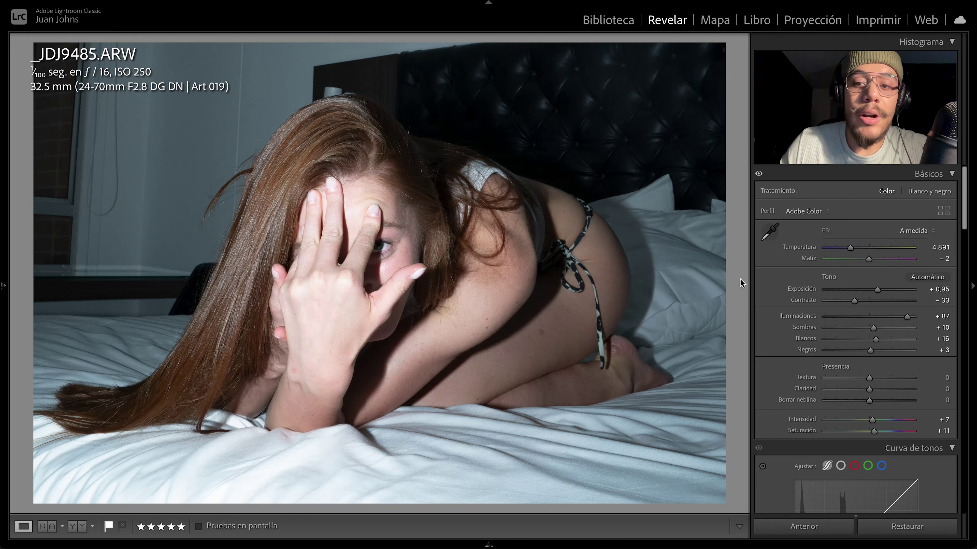
# Toggle the Básicos adjustments off and on to compare, then scroll to Curva de tonos.
pyautogui.click(759, 174)
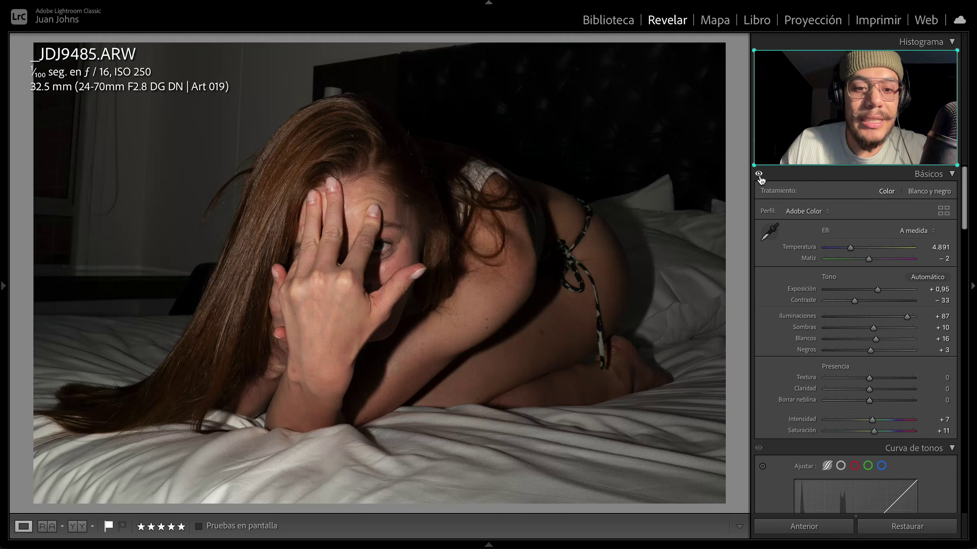
pyautogui.click(759, 174)
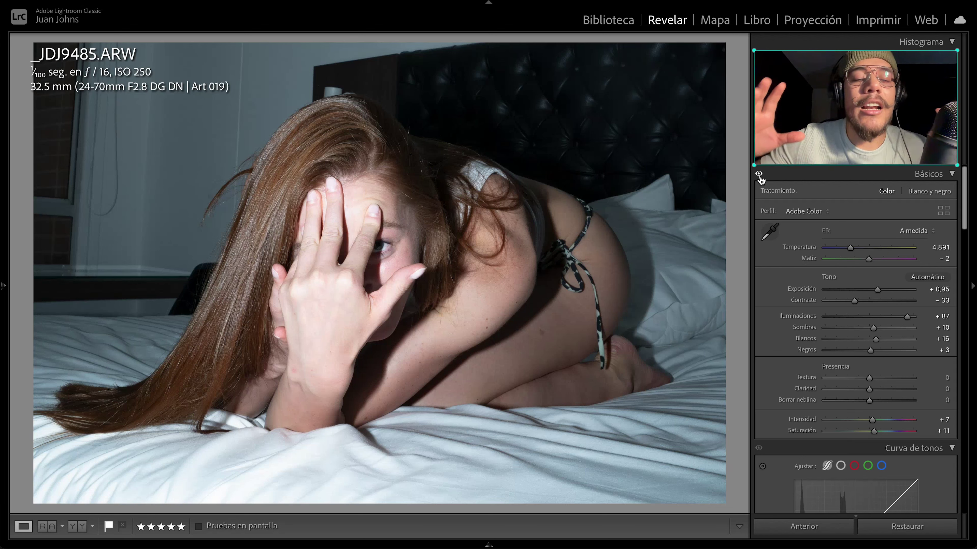
pyautogui.scroll(-5, 843, 243)
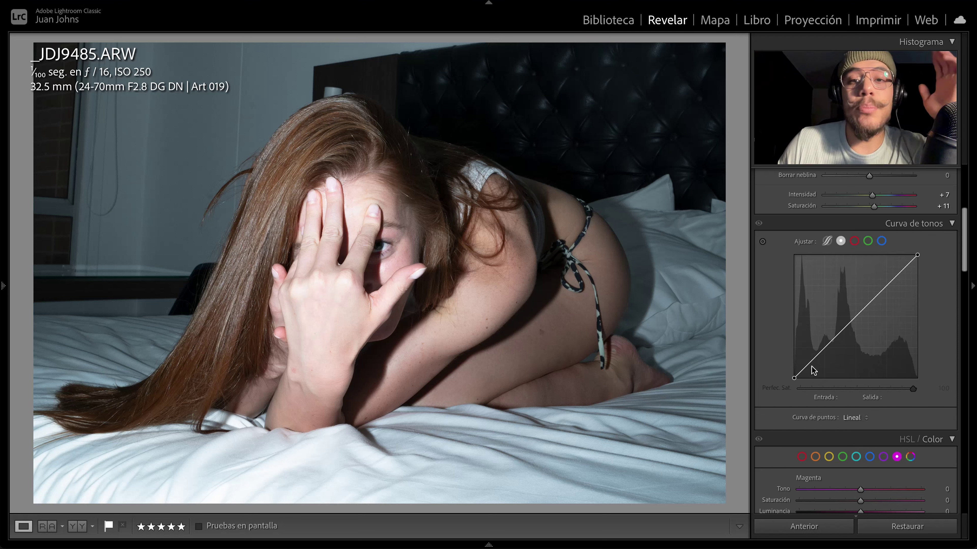
# Add shadow, midtone and highlight points to the RGB curve and pull the highlights down.
pyautogui.click(815, 357)
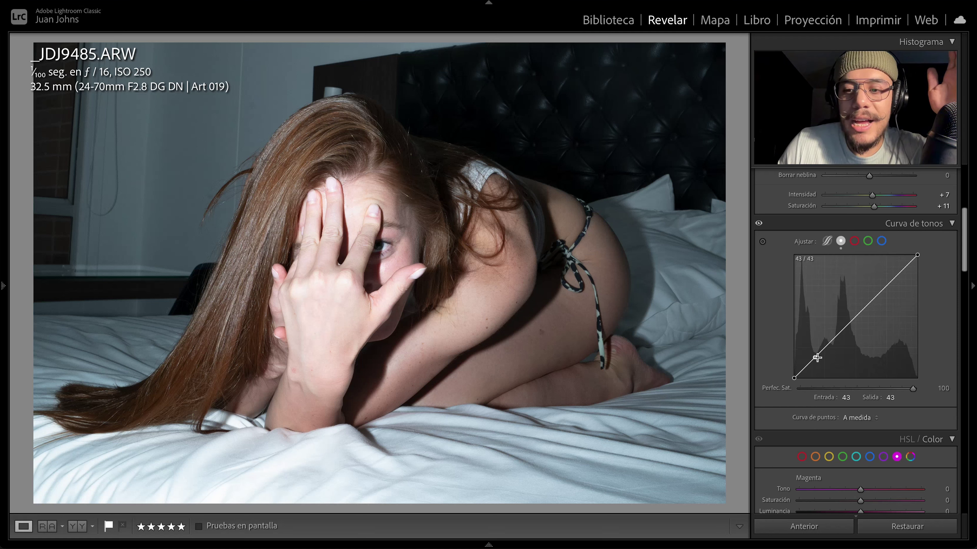
pyautogui.click(855, 318)
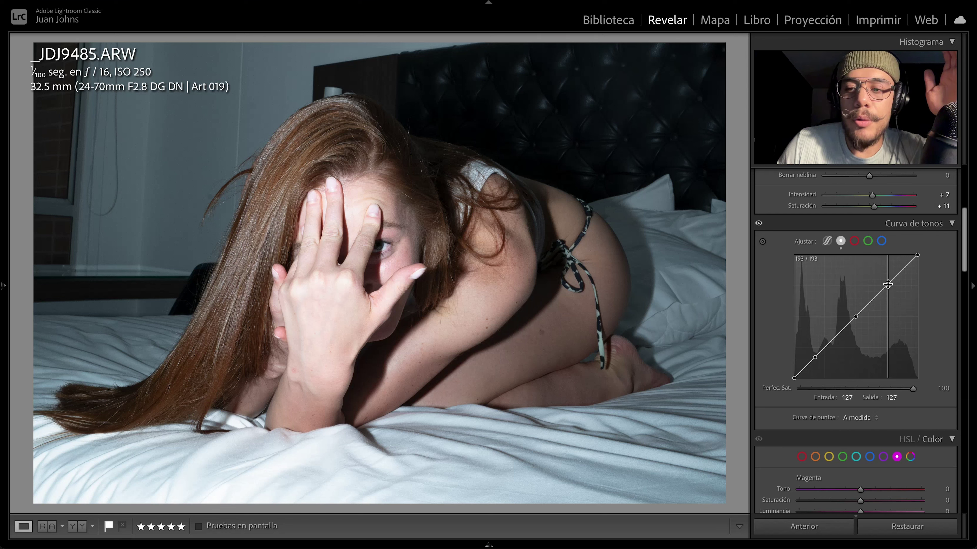
pyautogui.click(888, 285)
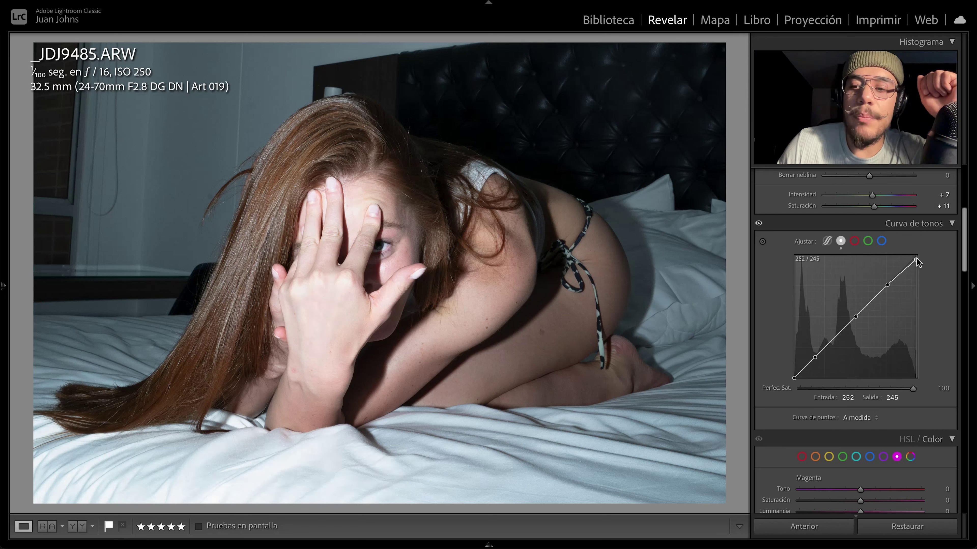
pyautogui.moveTo(916, 260); pyautogui.dragTo(918, 266)
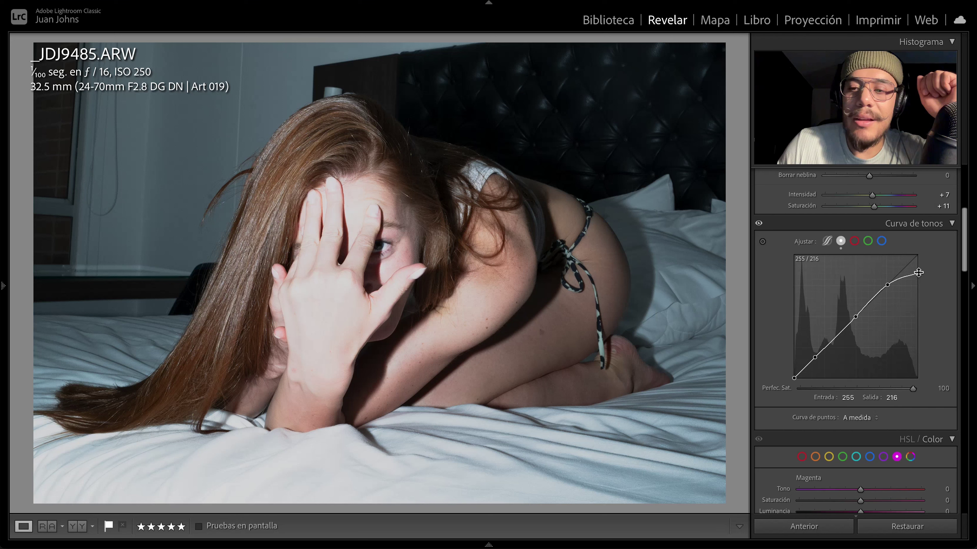
pyautogui.moveTo(887, 285); pyautogui.dragTo(890, 292)
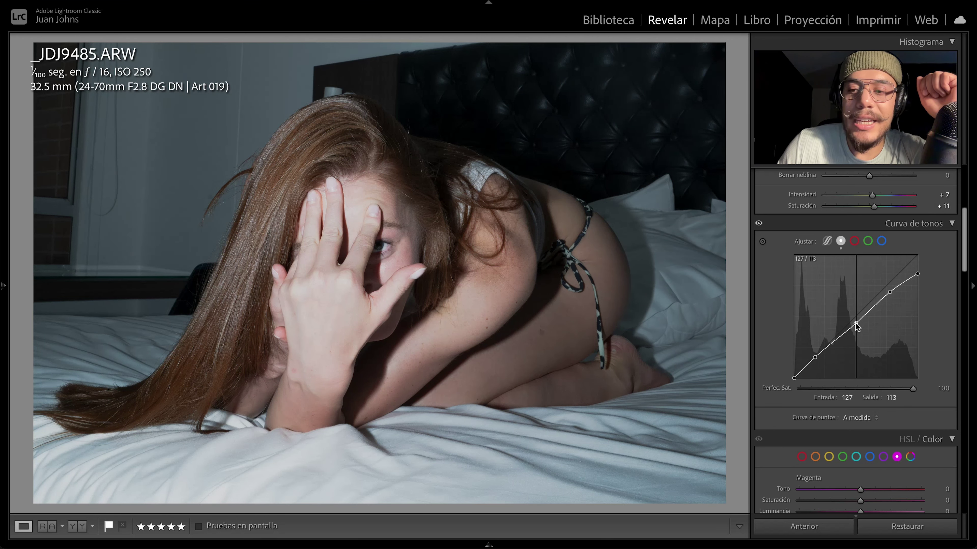
pyautogui.moveTo(857, 326); pyautogui.dragTo(856, 327)
# Raise the black point to fade shadows, cap whites at 208, and start a red-curve shadow point.
pyautogui.moveTo(793, 378); pyautogui.dragTo(789, 367)
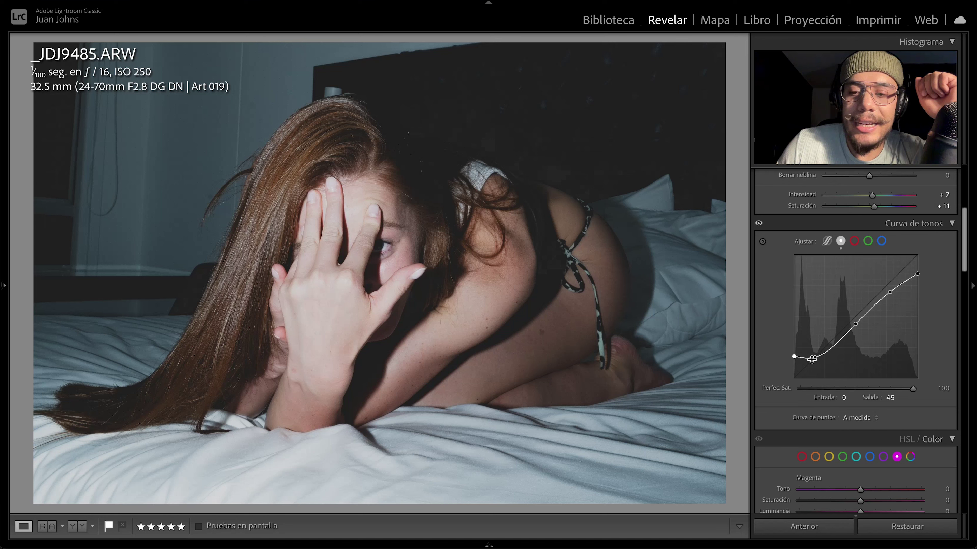
pyautogui.moveTo(814, 357); pyautogui.dragTo(807, 359)
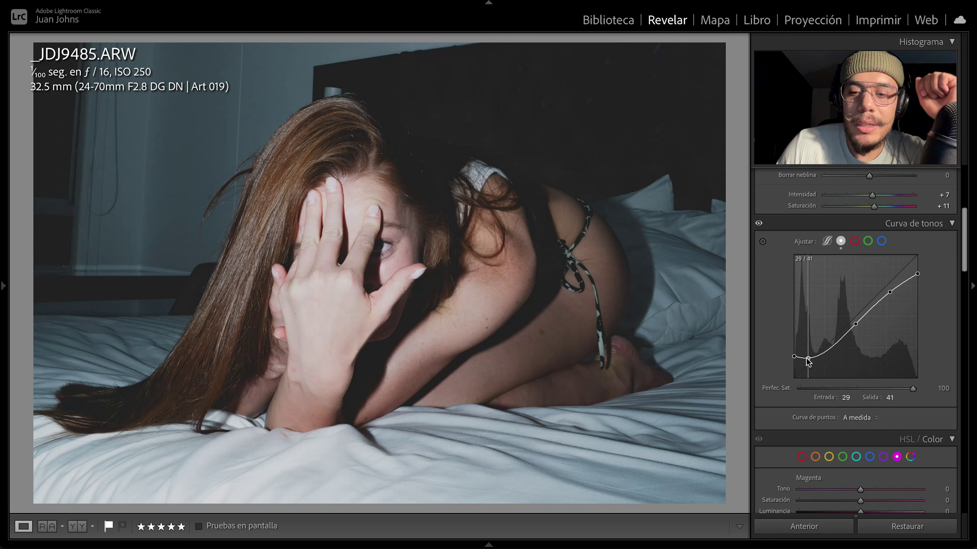
pyautogui.moveTo(918, 274); pyautogui.dragTo(888, 296)
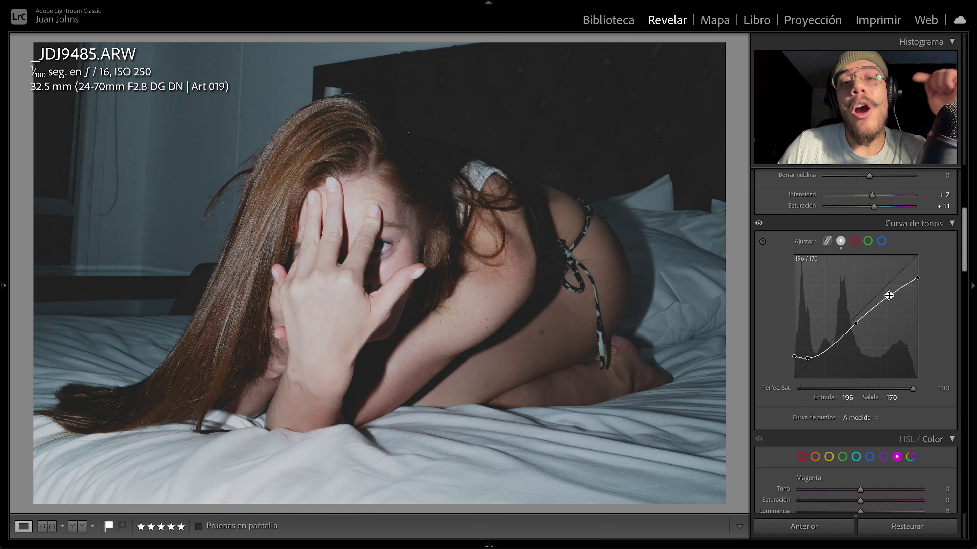
pyautogui.click(854, 240)
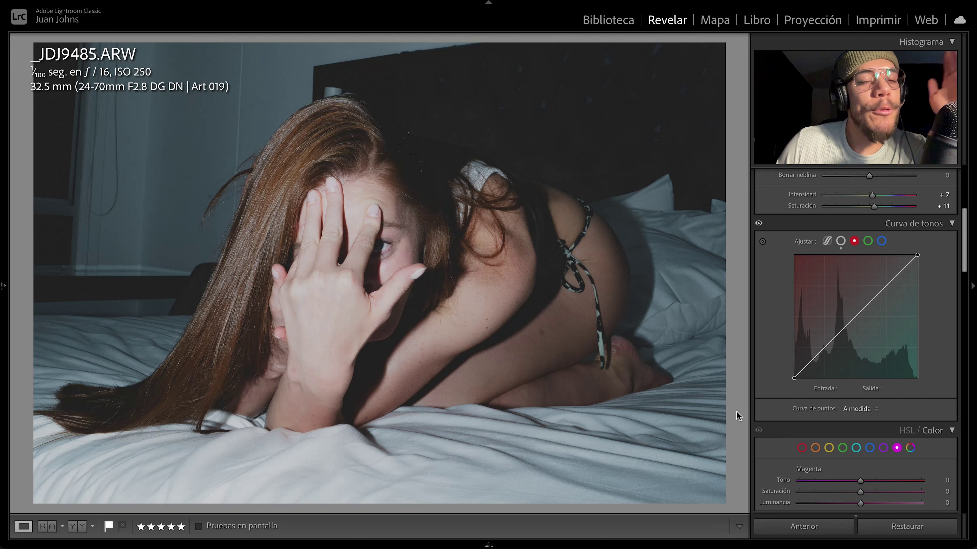
pyautogui.click(820, 352)
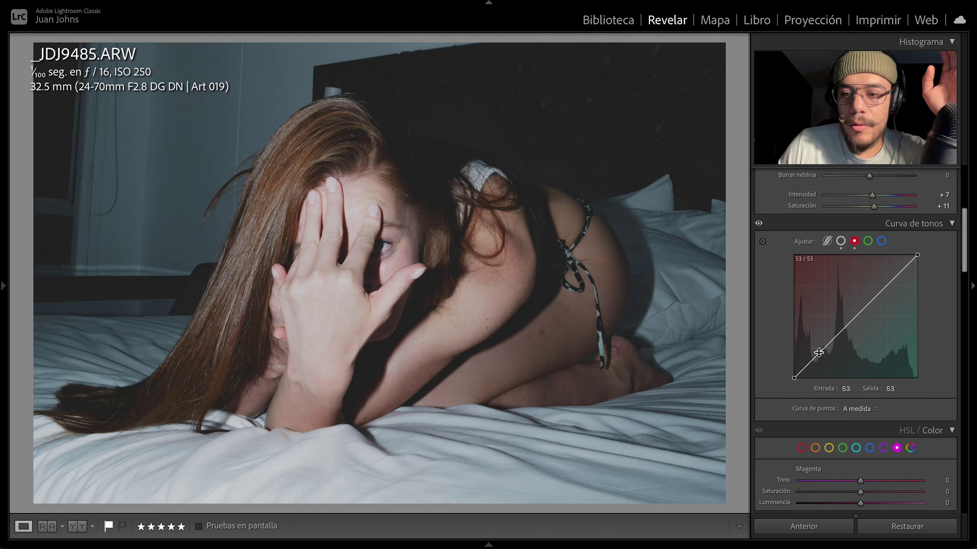
# Shape the red curve, pulling red down in the shadows for a cooler teal tint.
pyautogui.click(853, 319)
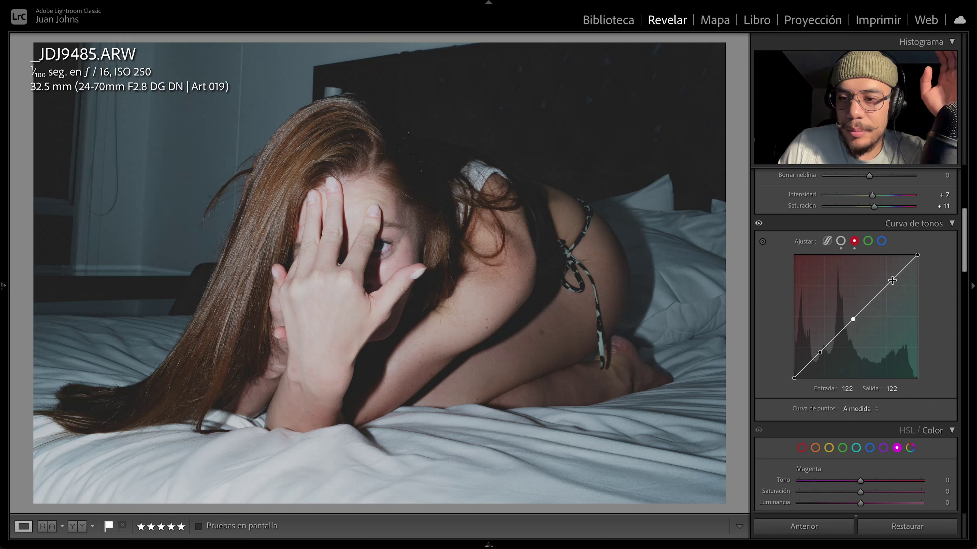
pyautogui.moveTo(892, 280); pyautogui.dragTo(892, 285)
pyautogui.moveTo(819, 354); pyautogui.dragTo(820, 359)
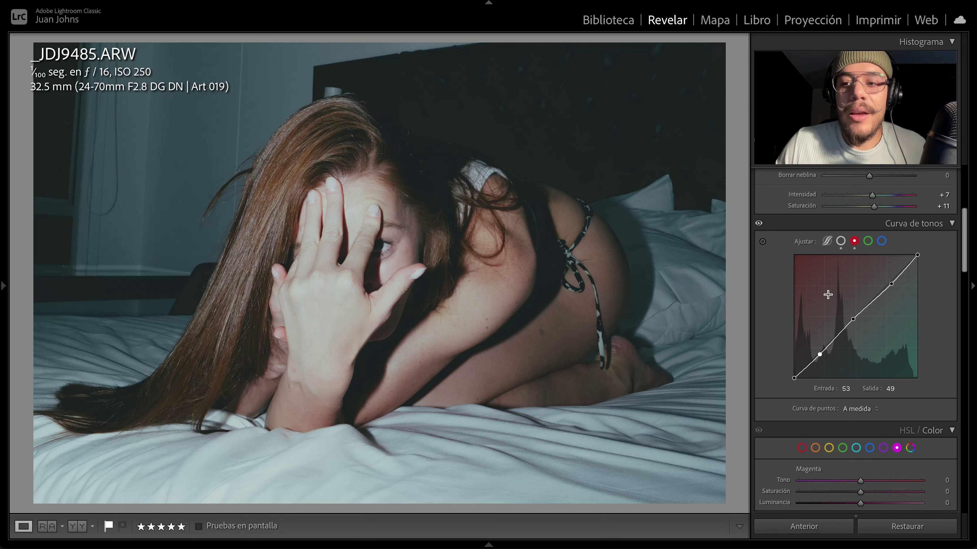
# Add points along the green curve and lower its upper point slightly to 189/184.
pyautogui.click(868, 241)
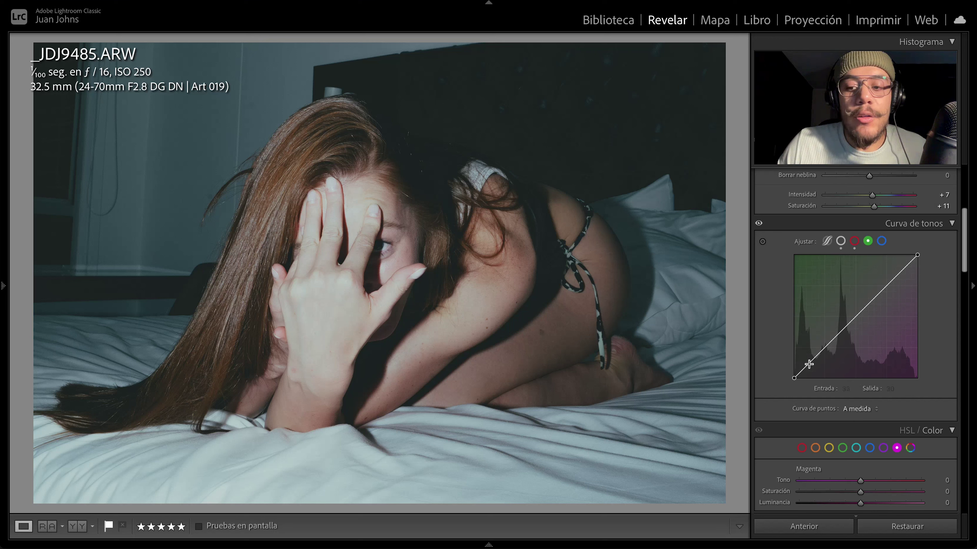
pyautogui.click(809, 363)
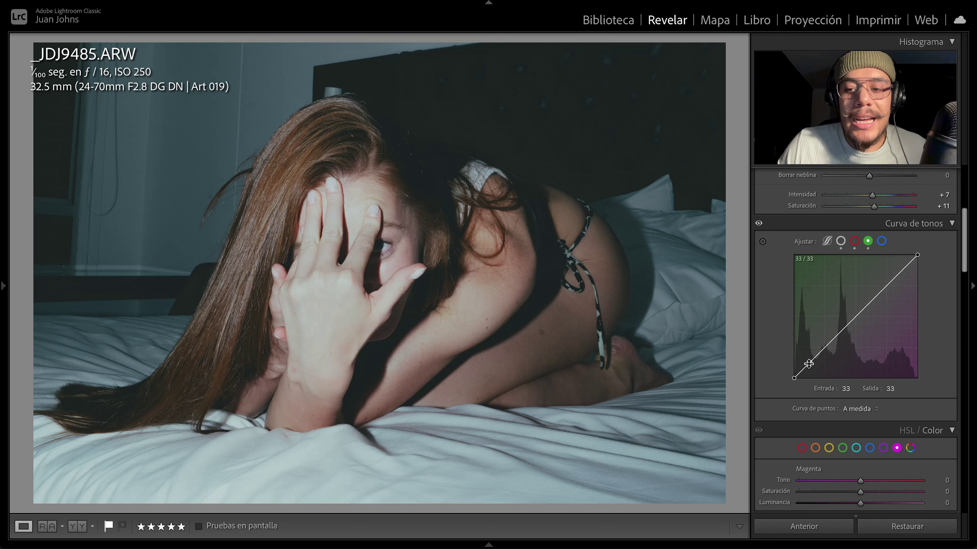
pyautogui.click(825, 346)
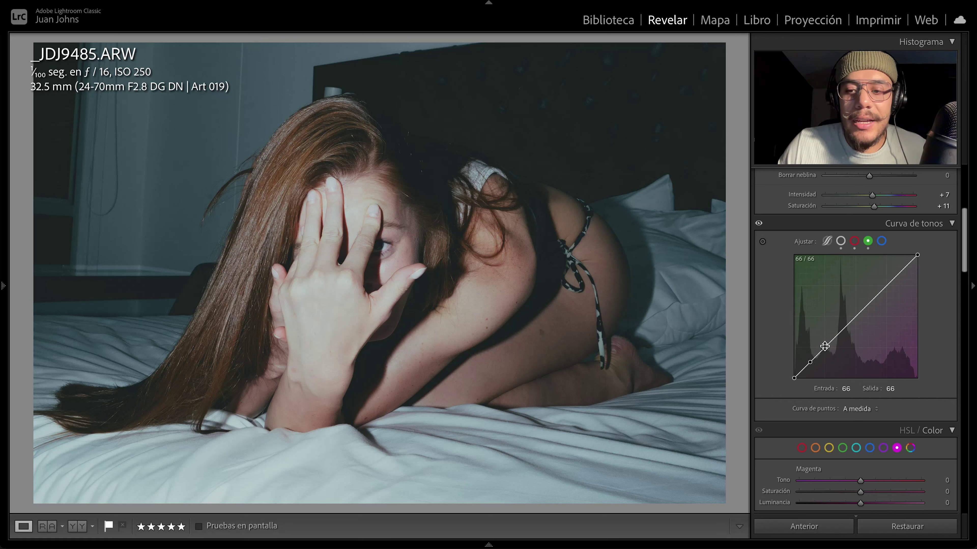
pyautogui.click(856, 315)
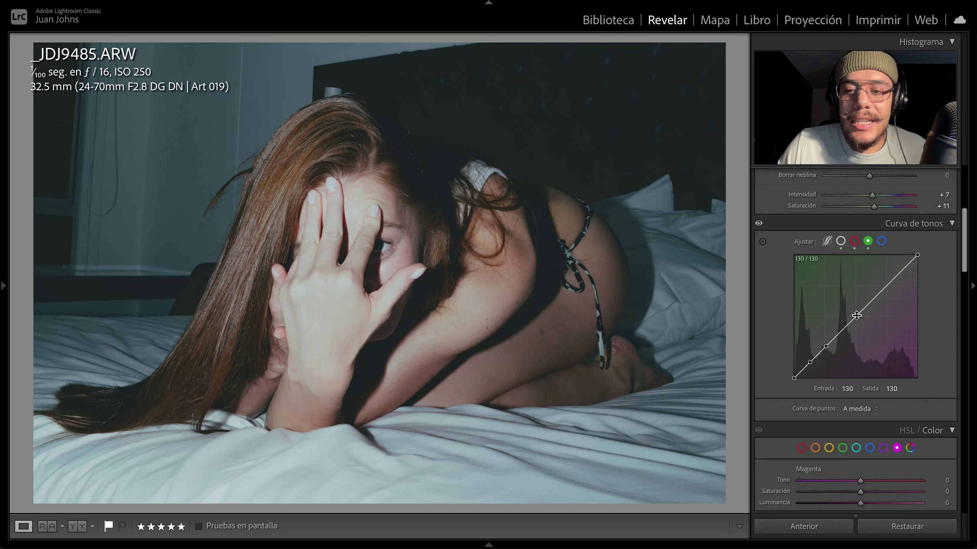
pyautogui.click(886, 287)
pyautogui.click(810, 363)
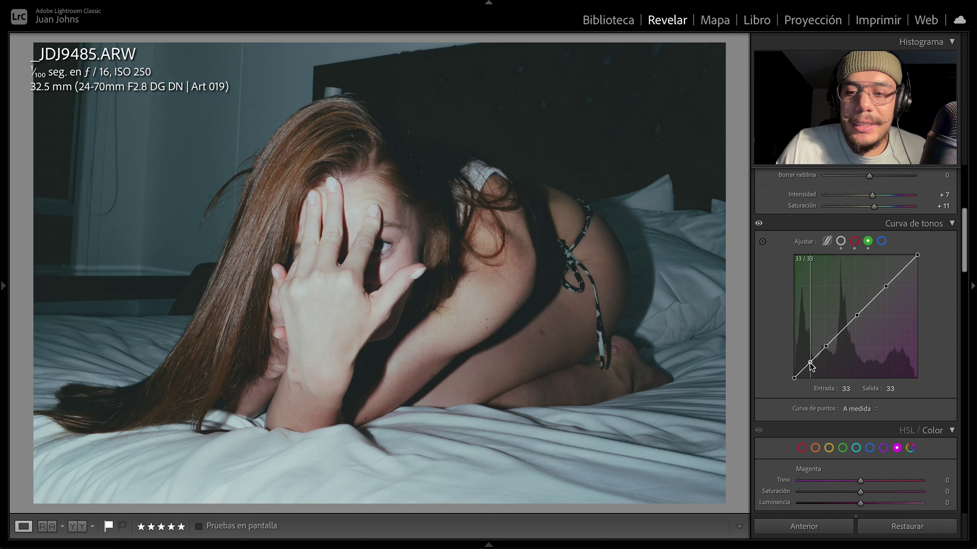
pyautogui.moveTo(885, 288); pyautogui.dragTo(886, 289)
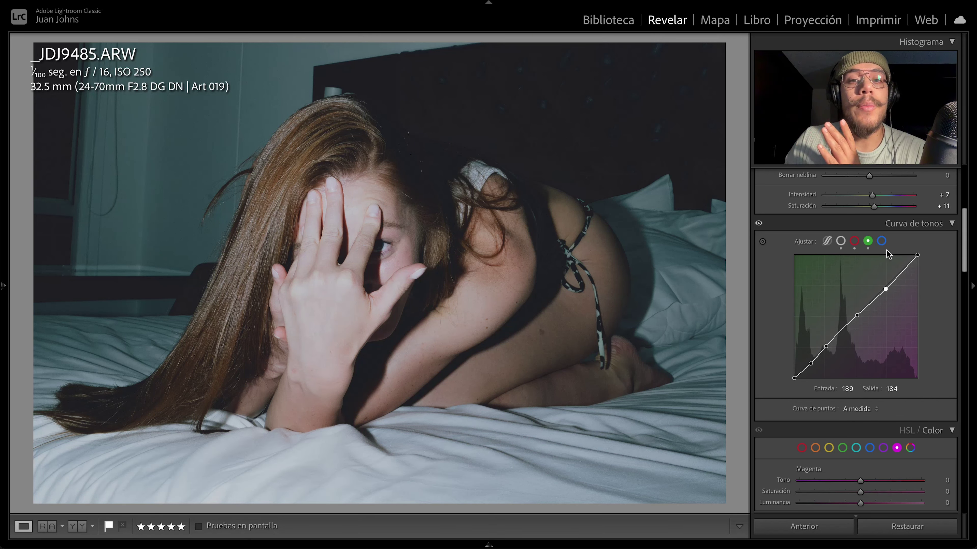
pyautogui.click(881, 241)
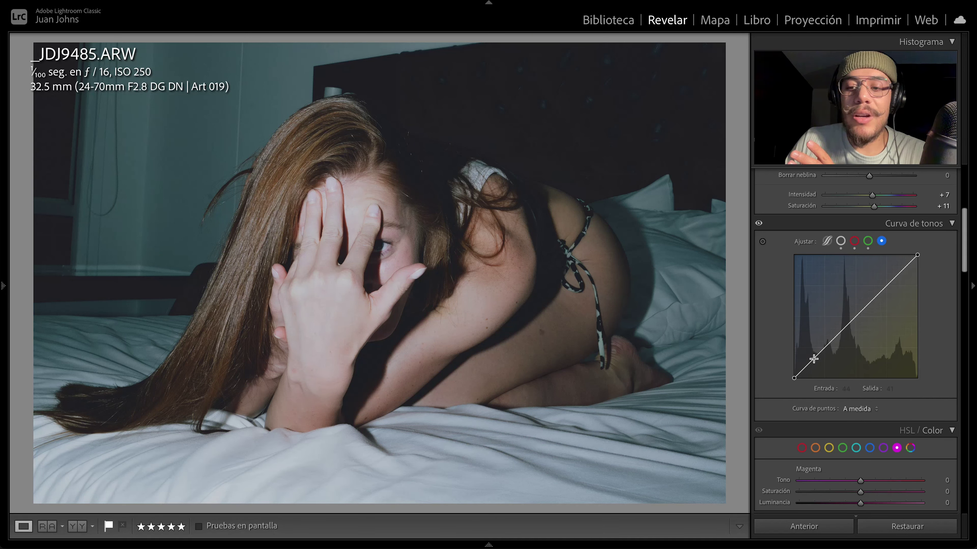
# Add four blue-curve points, lift blue slightly in shadows and ease highlights to 206/204.
pyautogui.click(813, 359)
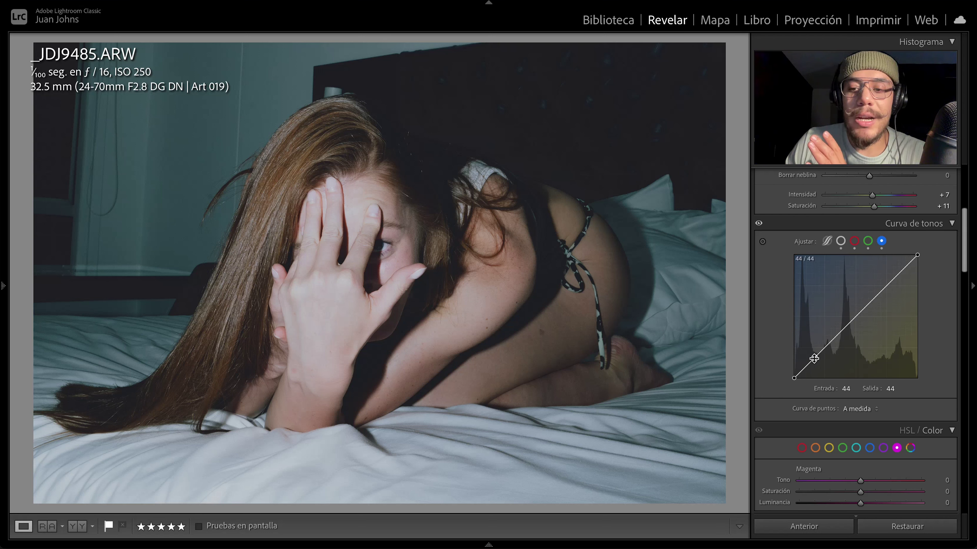
pyautogui.click(841, 330)
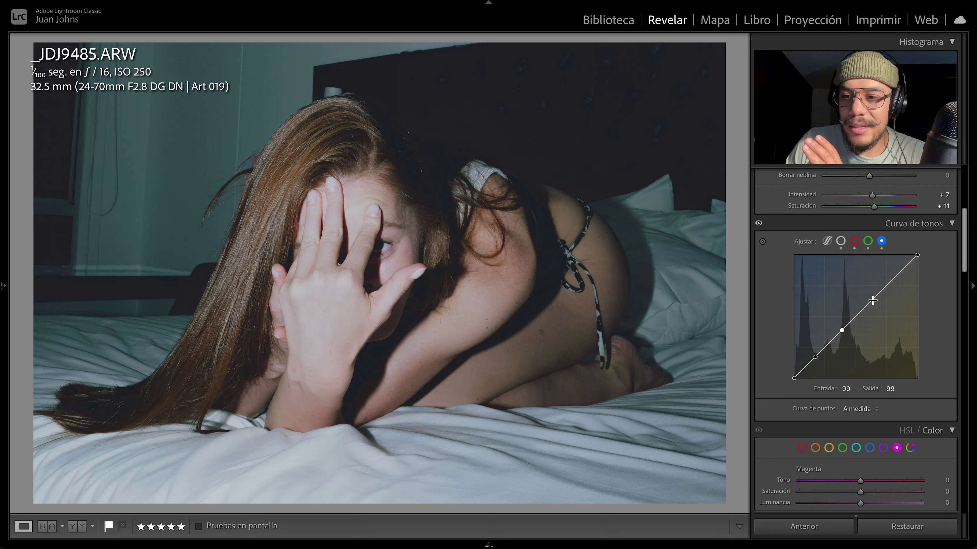
pyautogui.click(874, 300)
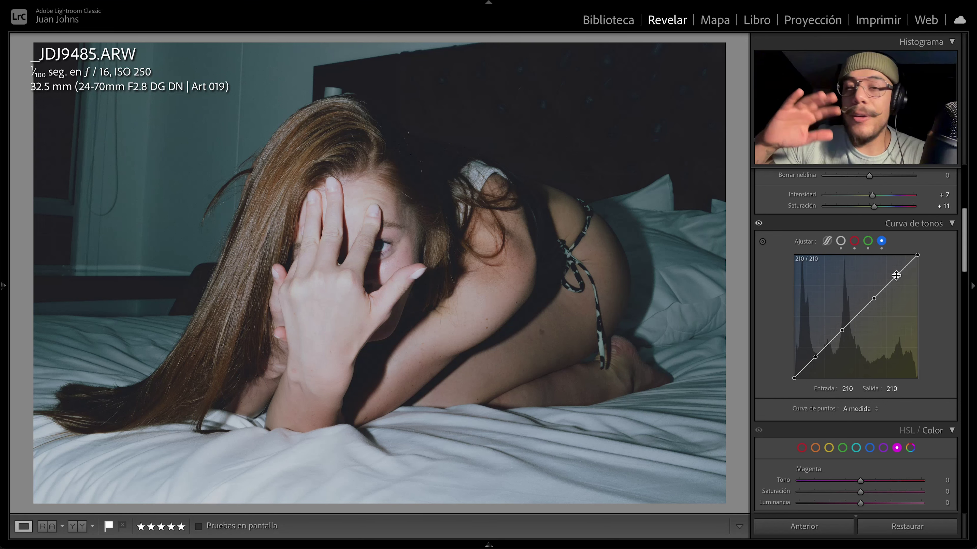
pyautogui.click(896, 276)
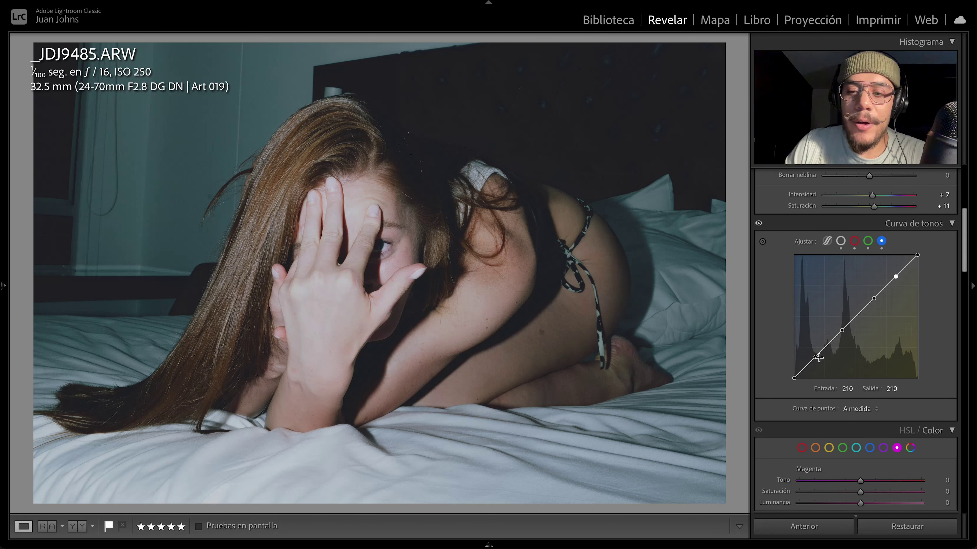
pyautogui.moveTo(815, 357); pyautogui.dragTo(815, 355)
pyautogui.click(896, 277)
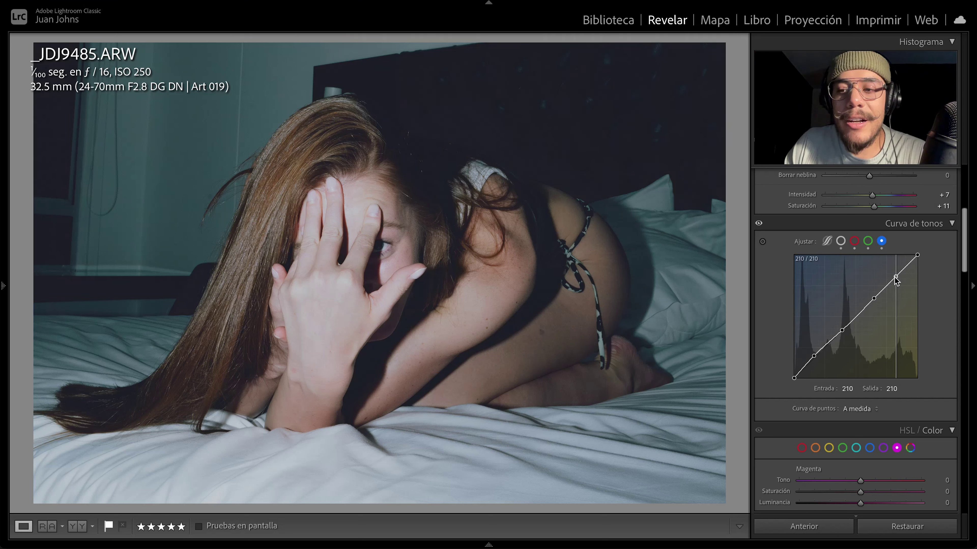
pyautogui.moveTo(895, 278); pyautogui.dragTo(892, 280)
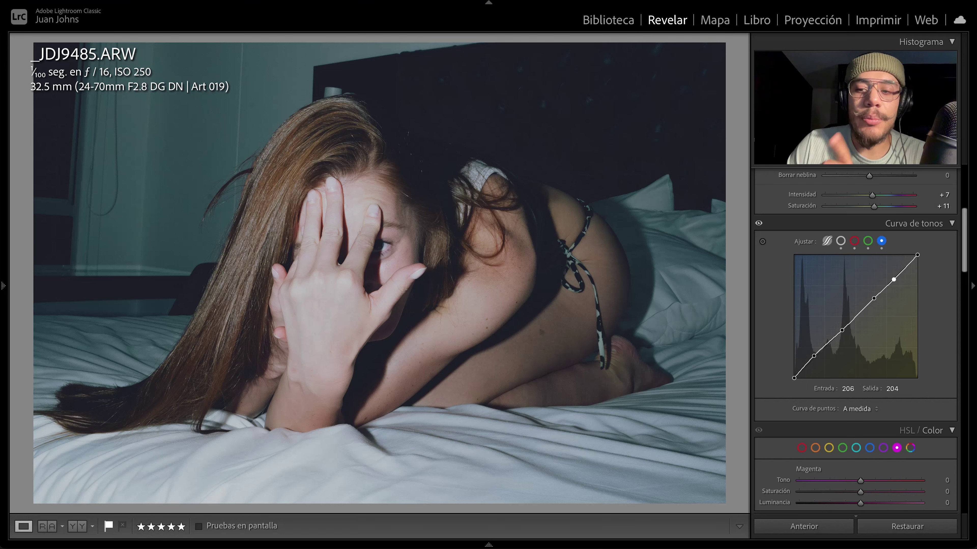
pyautogui.click(826, 242)
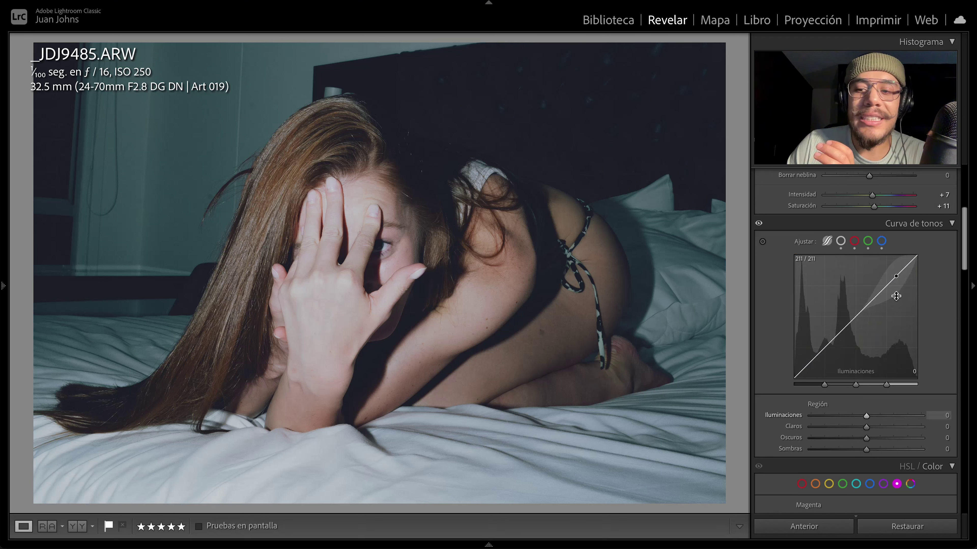
pyautogui.moveTo(896, 296); pyautogui.dragTo(897, 277)
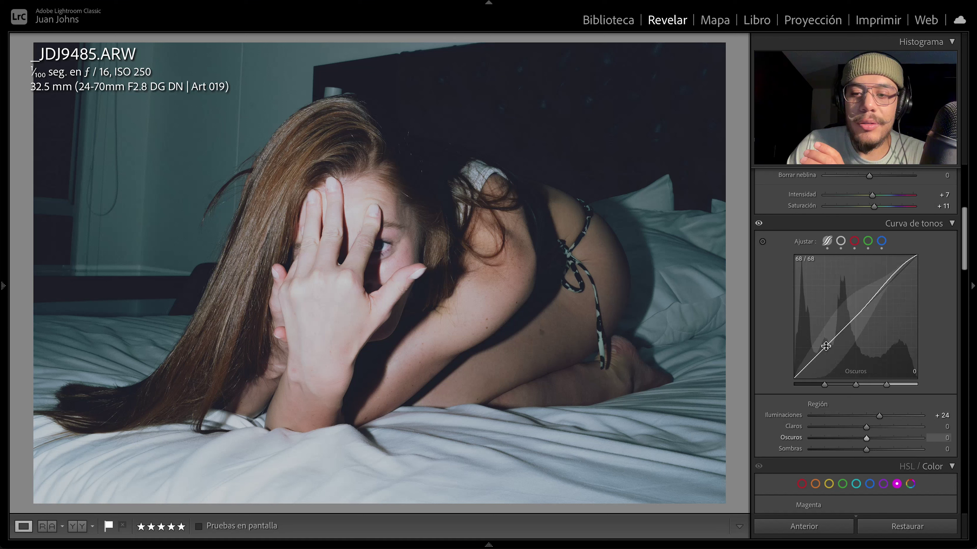
pyautogui.moveTo(827, 345); pyautogui.dragTo(826, 347)
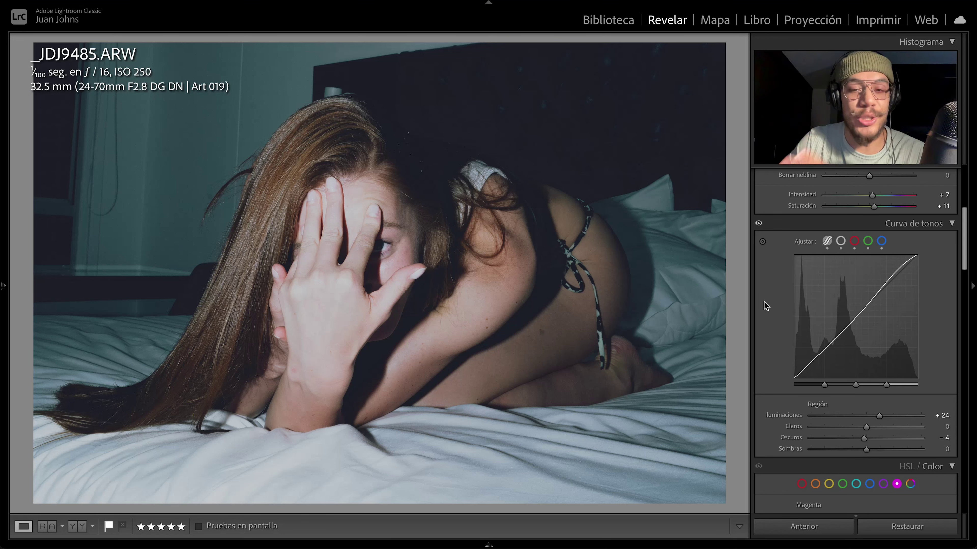
pyautogui.click(759, 225)
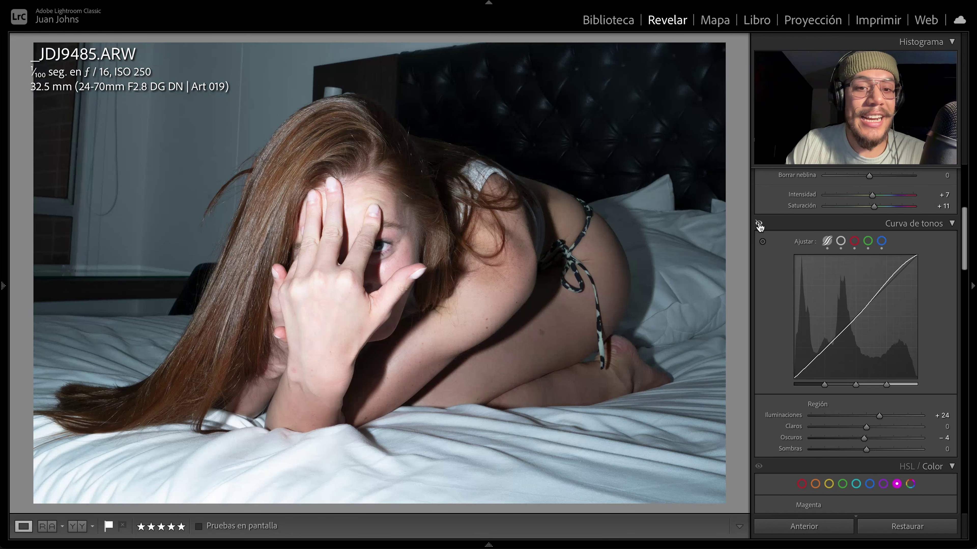
pyautogui.click(759, 225)
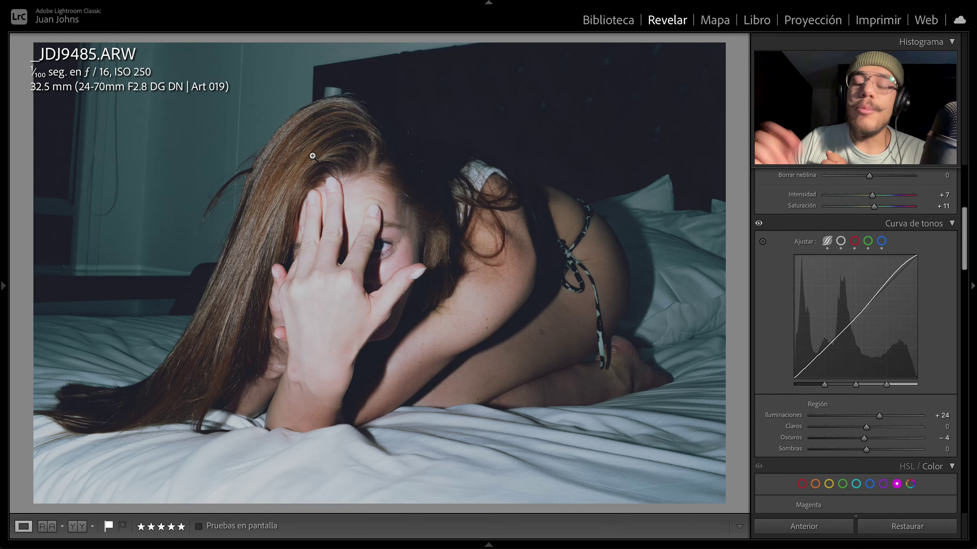
# Set the red range to hue -12 and saturation -4.
pyautogui.scroll(-2, 800, 418)
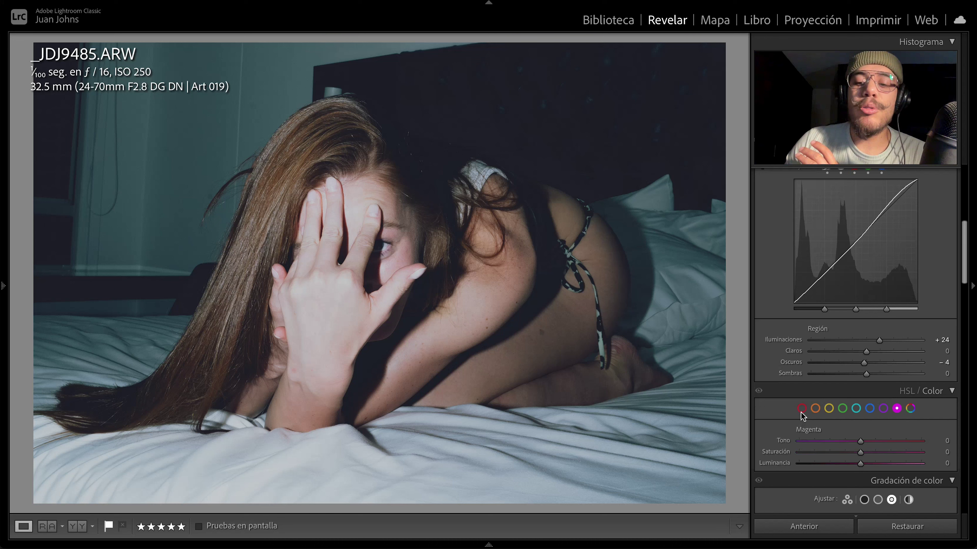
pyautogui.click(801, 409)
pyautogui.scroll(-1, 796, 400)
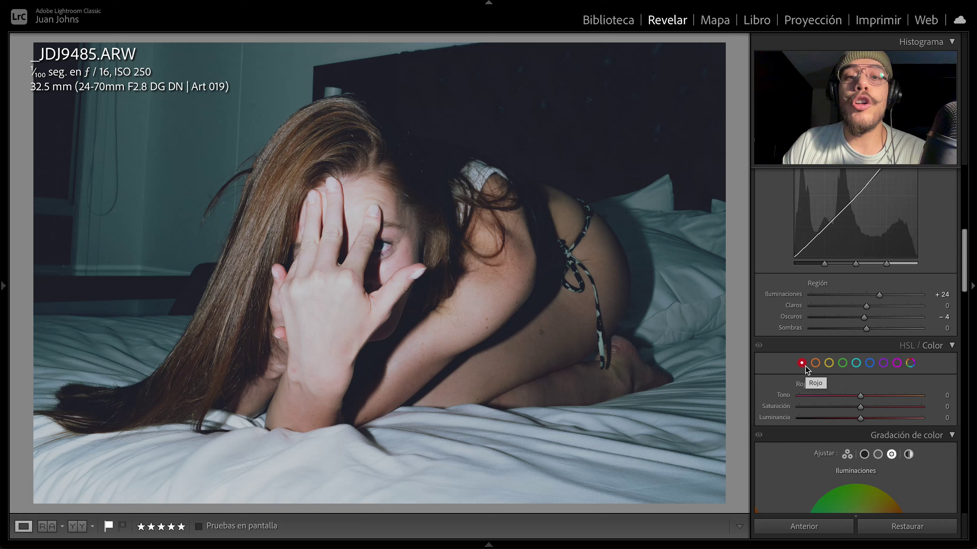
pyautogui.click(943, 396)
pyautogui.write('-12')
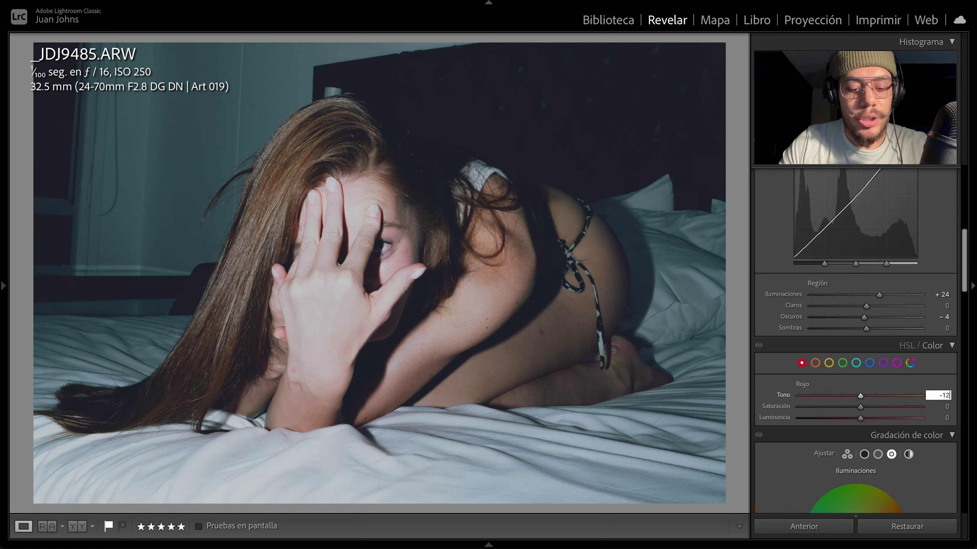
pyautogui.press('Tab')
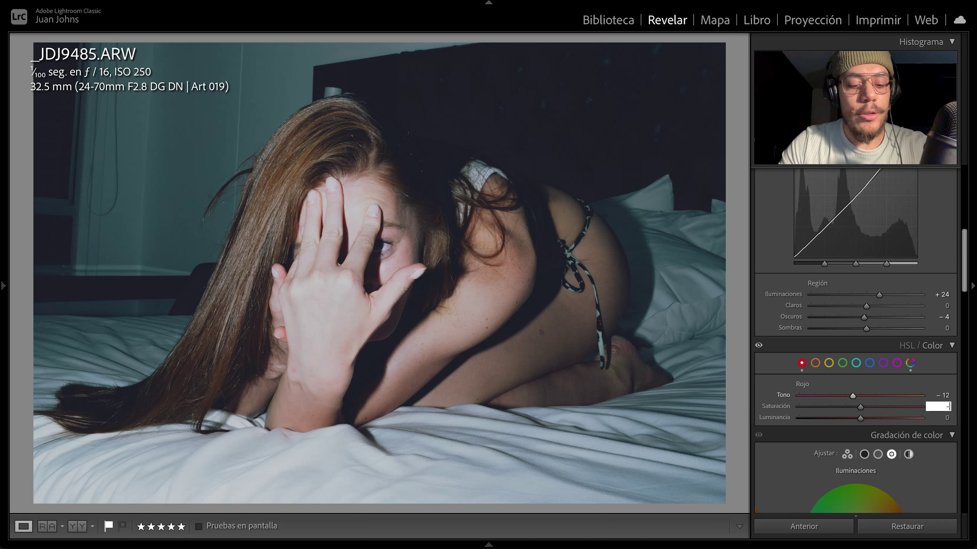
pyautogui.write('-4')
pyautogui.press('Tab')
pyautogui.write('-')
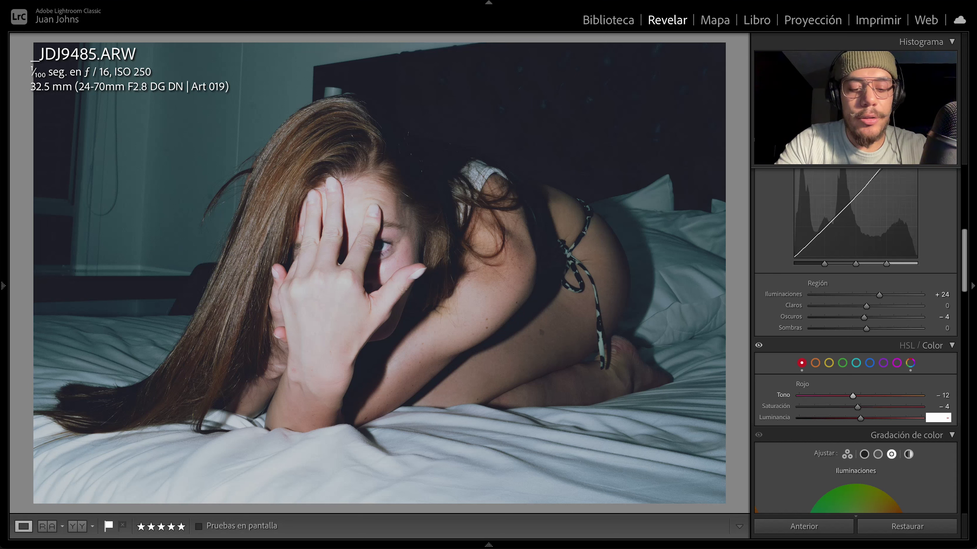
# Set the orange range to hue -7 and saturation -21.
pyautogui.click(816, 363)
pyautogui.click(945, 396)
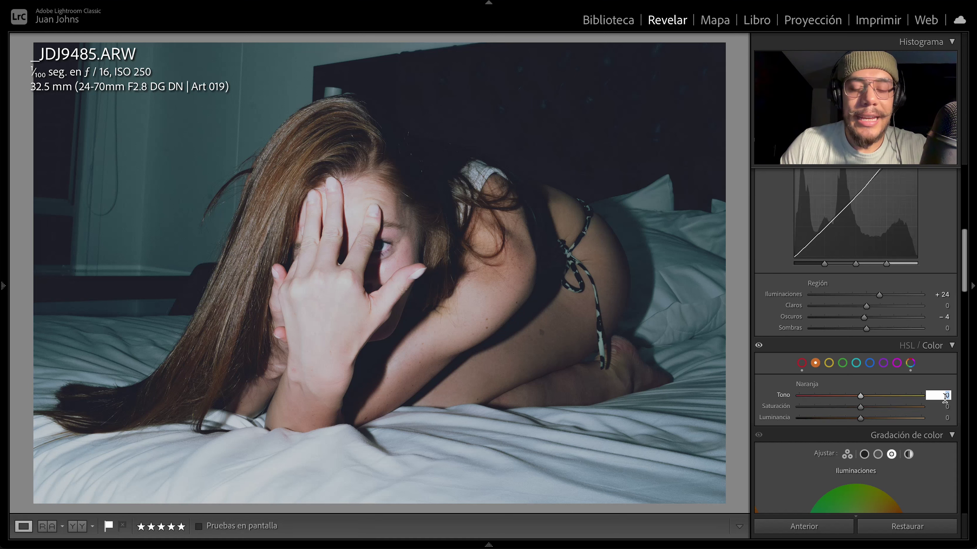
pyautogui.write('-7')
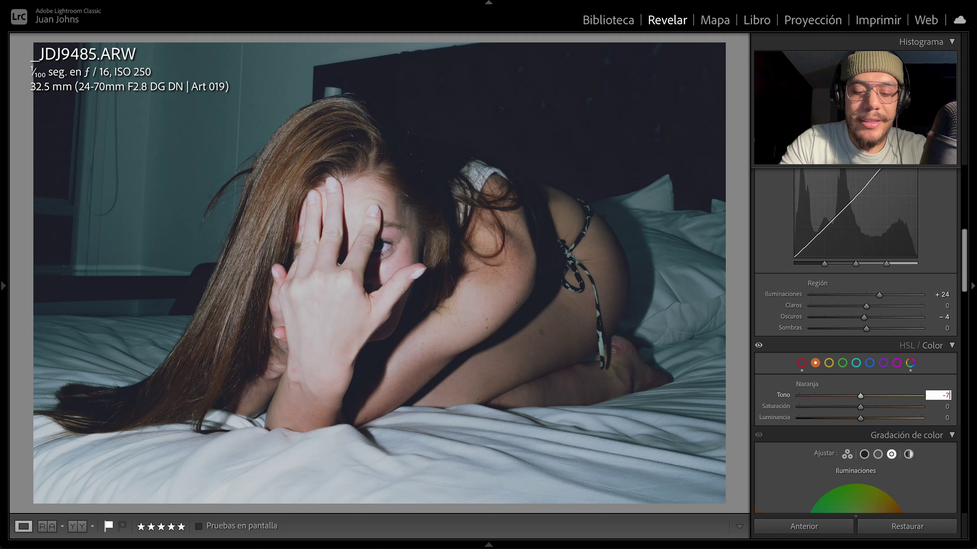
pyautogui.press('Tab')
pyautogui.write('-2')
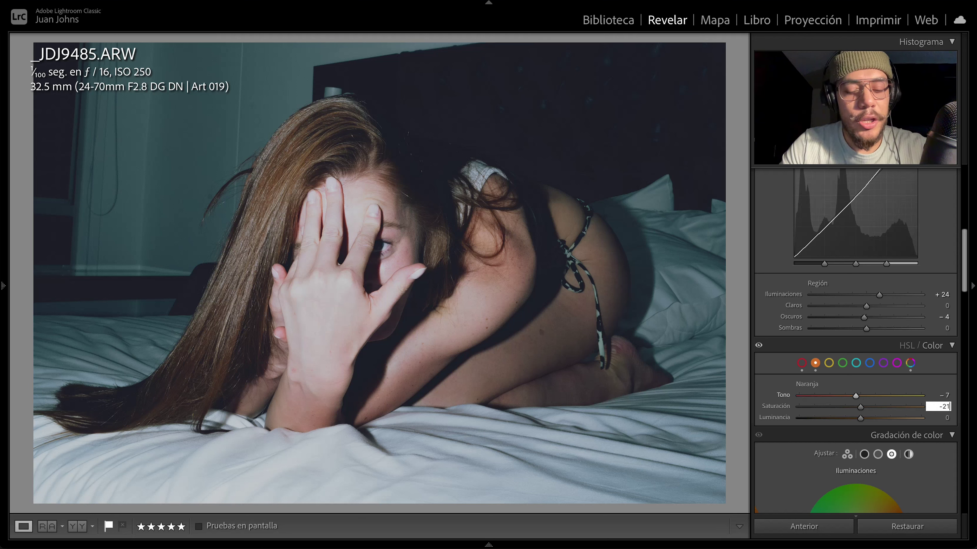
pyautogui.write('1')
pyautogui.press('Tab')
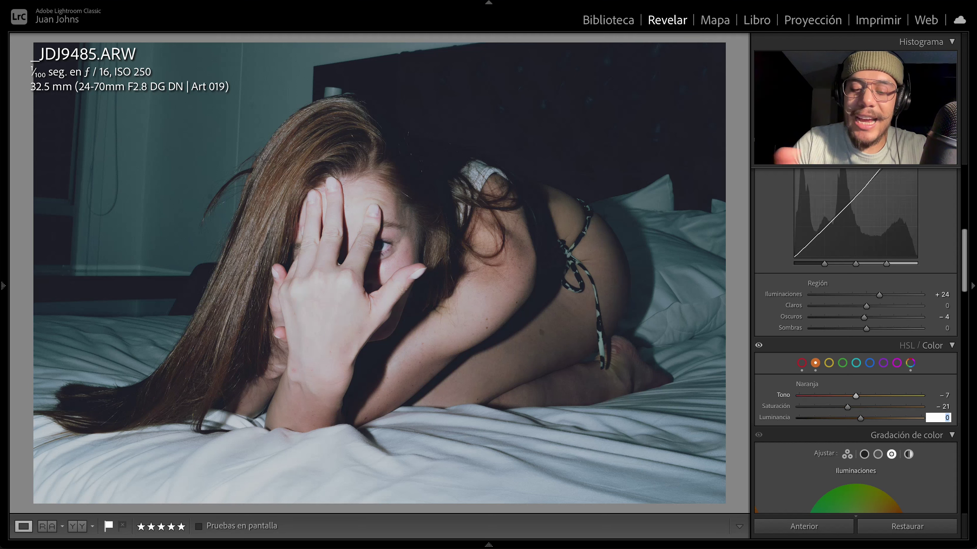
# Shift the yellow hue to -8.
pyautogui.click(829, 363)
pyautogui.click(946, 396)
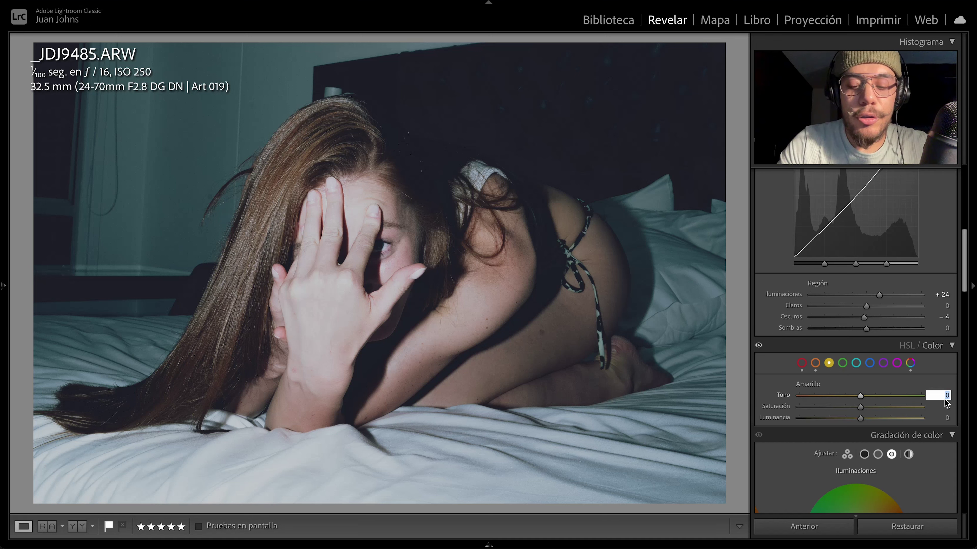
pyautogui.write('-8')
pyautogui.press('Tab')
# Set the green range to hue +53 and saturation -65.
pyautogui.click(842, 362)
pyautogui.click(946, 396)
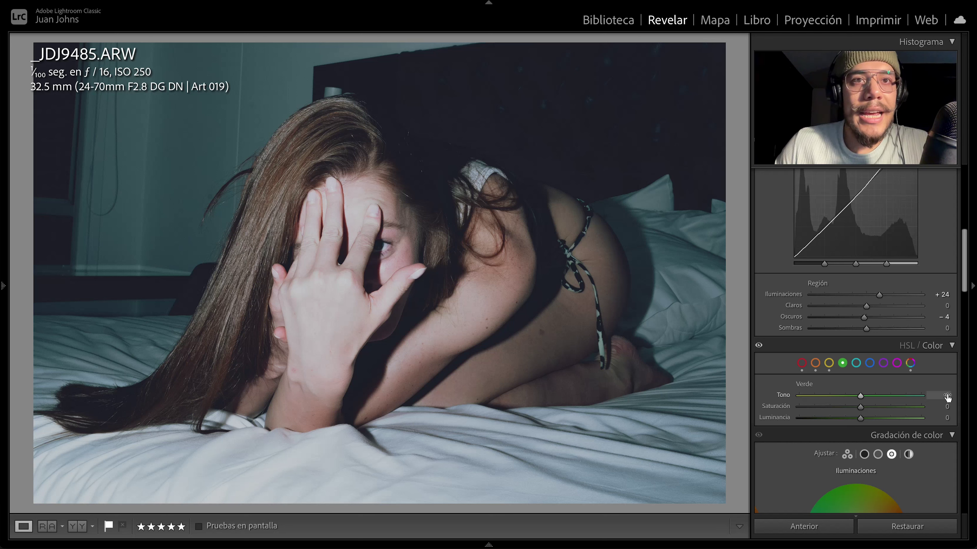
pyautogui.write('53')
pyautogui.press('Tab')
pyautogui.write('-65')
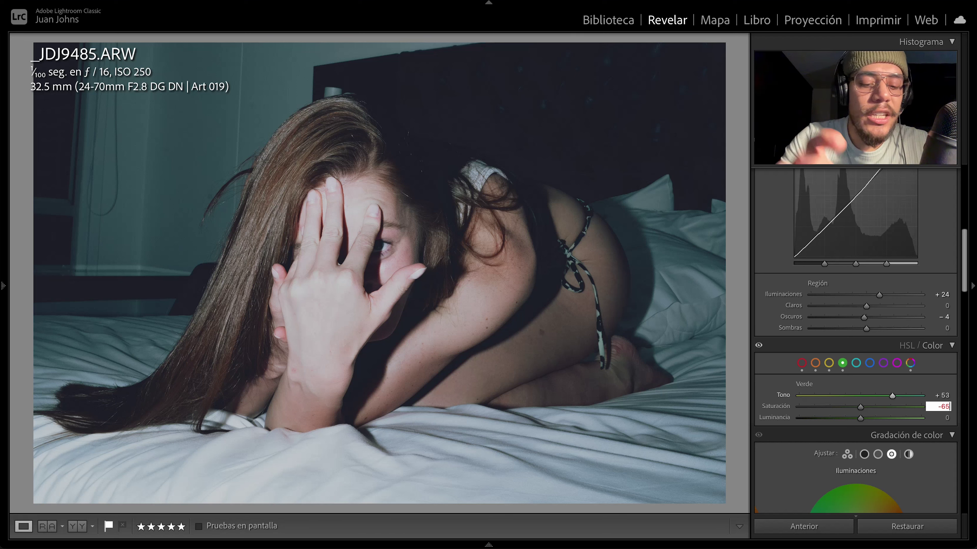
pyautogui.press('Tab')
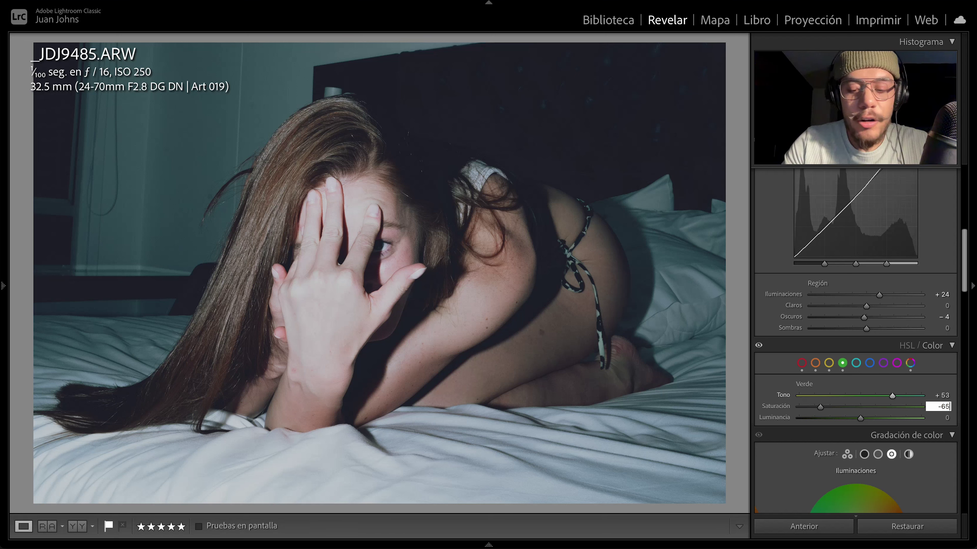
# Shift the aqua hue to -13.
pyautogui.click(856, 362)
pyautogui.click(949, 396)
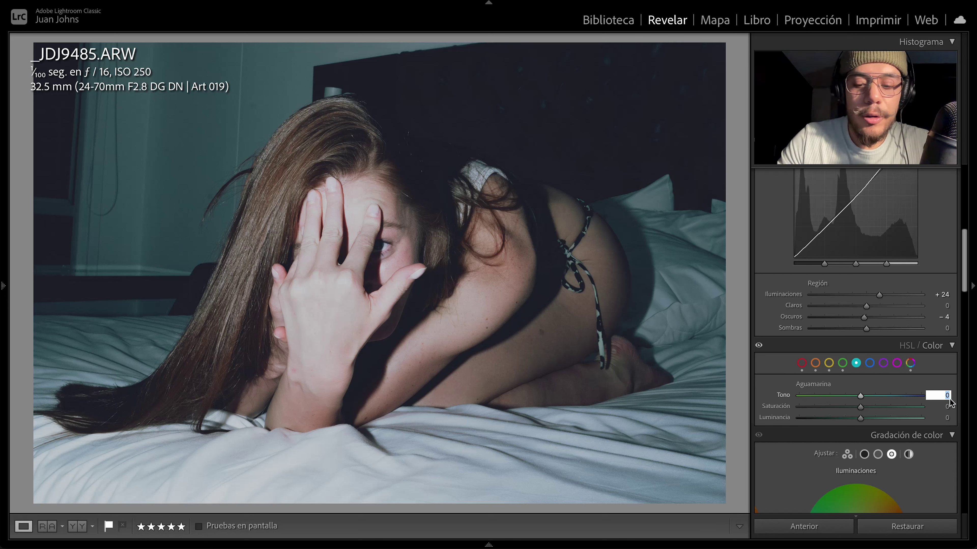
pyautogui.write('-13')
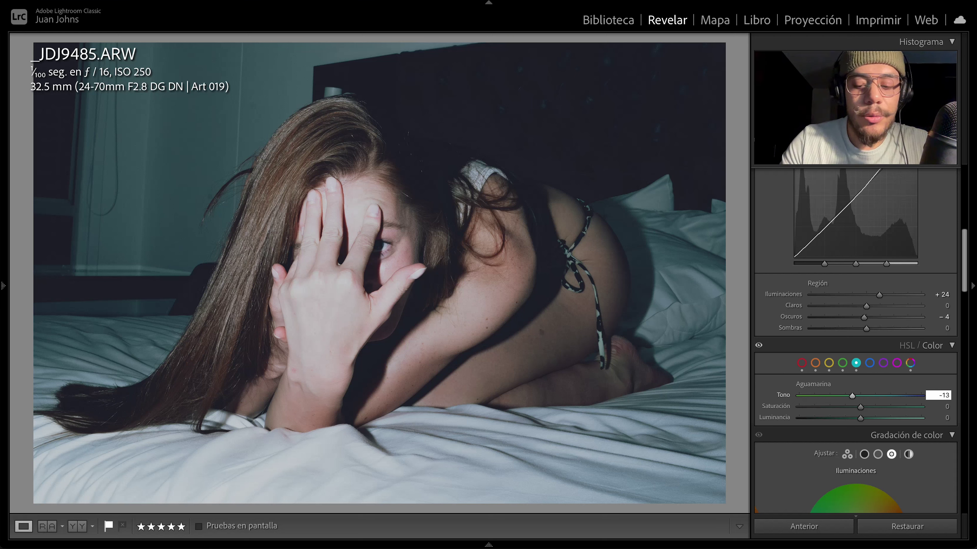
pyautogui.press('Tab')
pyautogui.write('-')
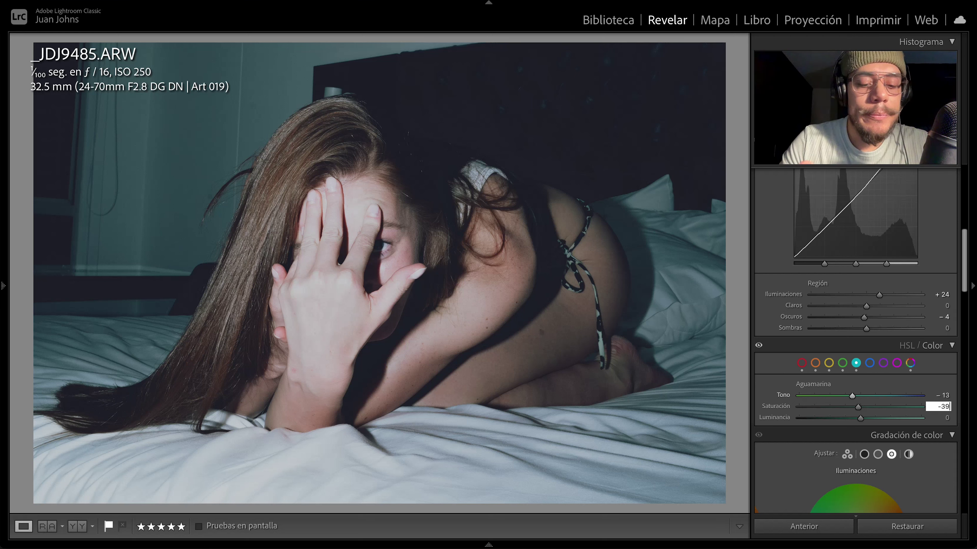
# Set the blue range to hue -24 and saturation -10.
pyautogui.click(870, 363)
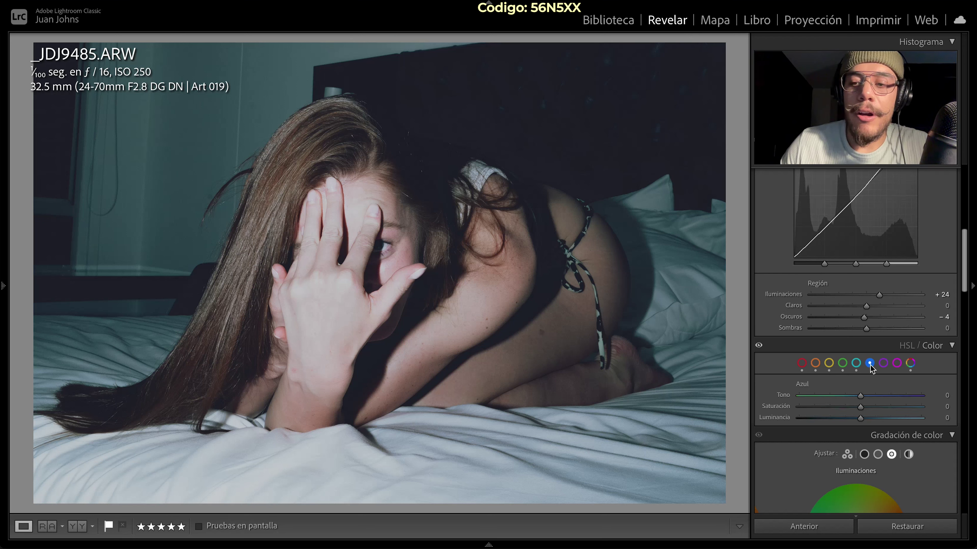
pyautogui.click(945, 395)
pyautogui.write('-')
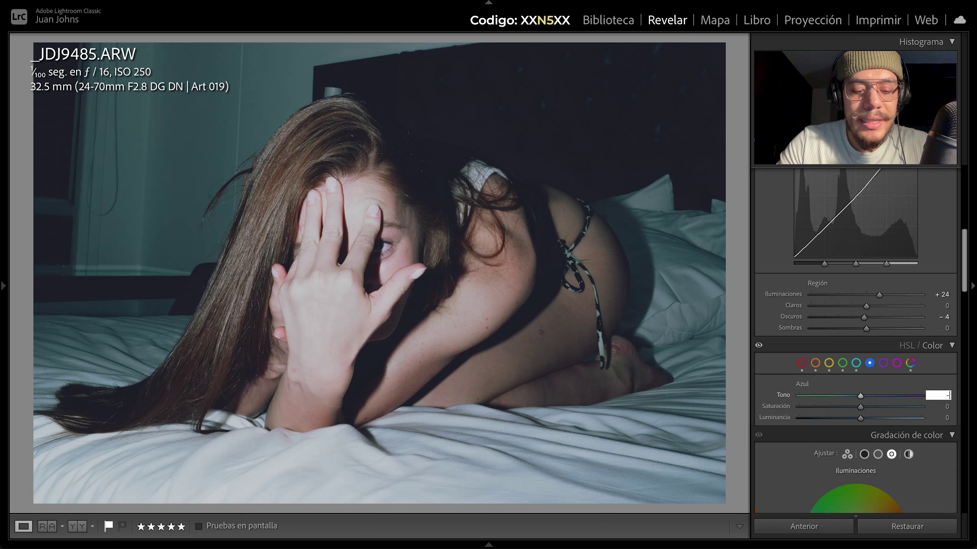
pyautogui.write(' 24')
pyautogui.press('Tab')
pyautogui.write('-1')
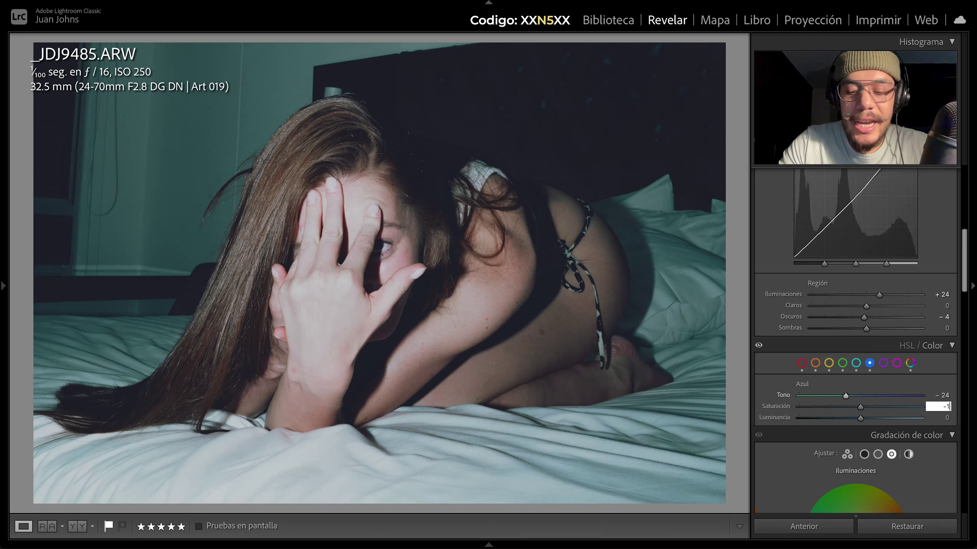
pyautogui.write('0')
pyautogui.press('Return')
# Set the purple range to hue +53 and saturation -14.
pyautogui.click(883, 363)
pyautogui.click(944, 395)
pyautogui.write('53')
pyautogui.press('Tab')
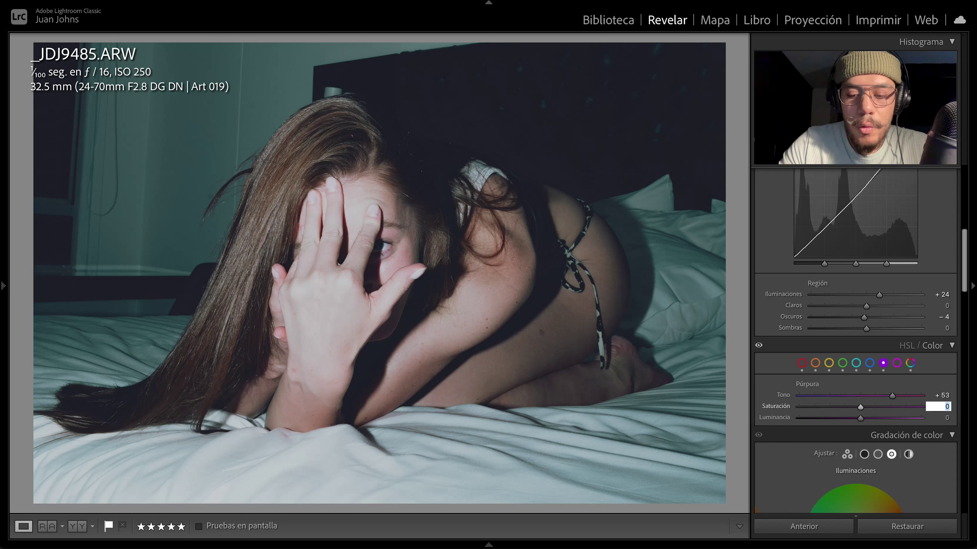
pyautogui.press('Return')
# Set magenta to hue +72, saturation -12 and luminance -8.
pyautogui.click(897, 363)
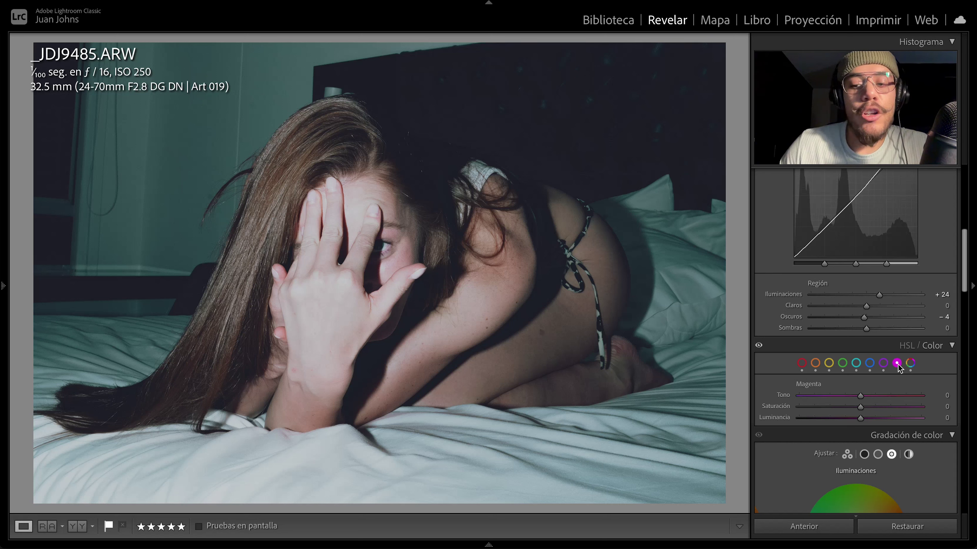
pyautogui.click(944, 396)
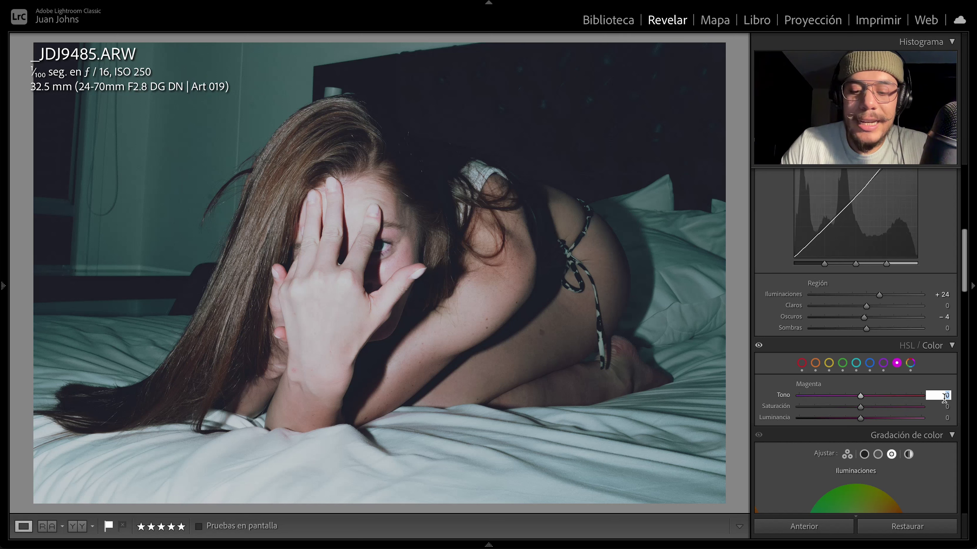
pyautogui.write('72')
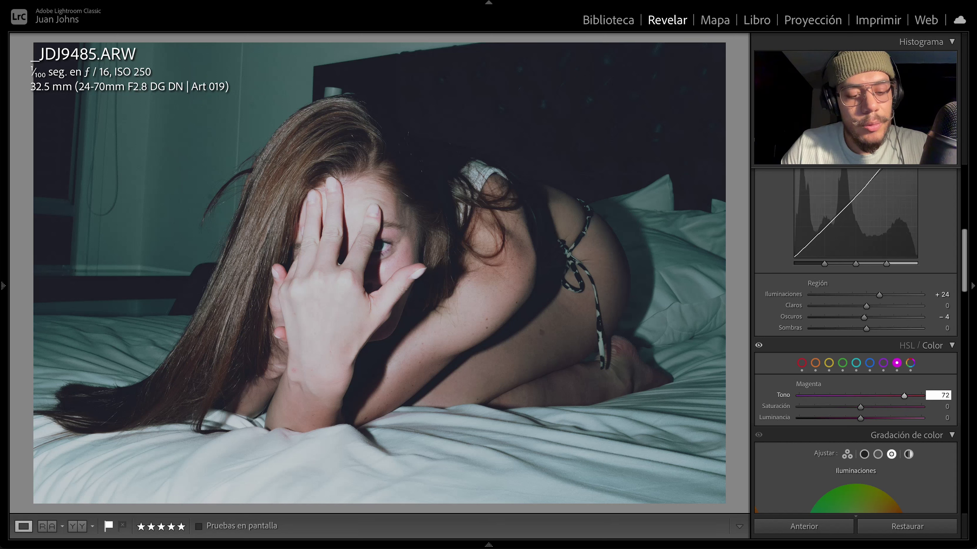
pyautogui.press('Tab')
pyautogui.write('-')
pyautogui.press('Tab')
pyautogui.write('-8')
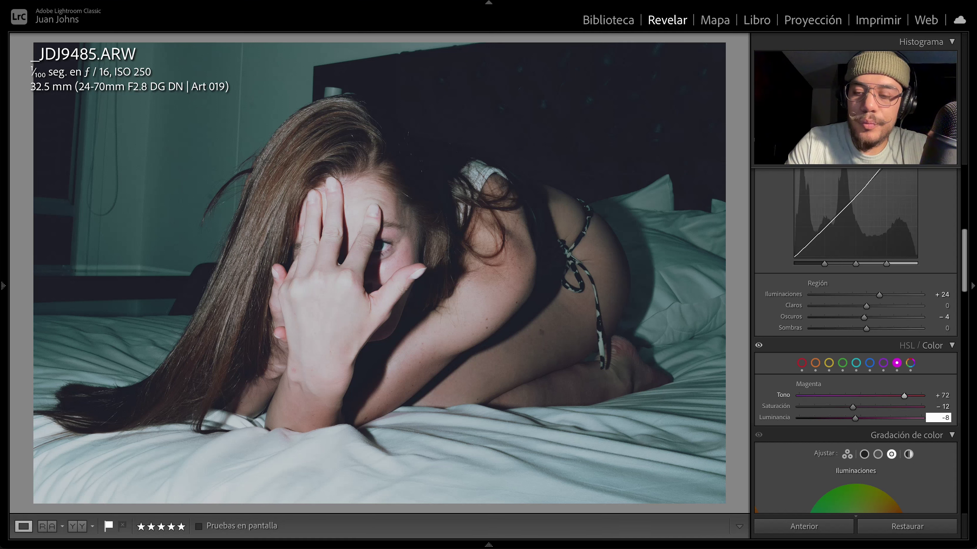
pyautogui.press('Return')
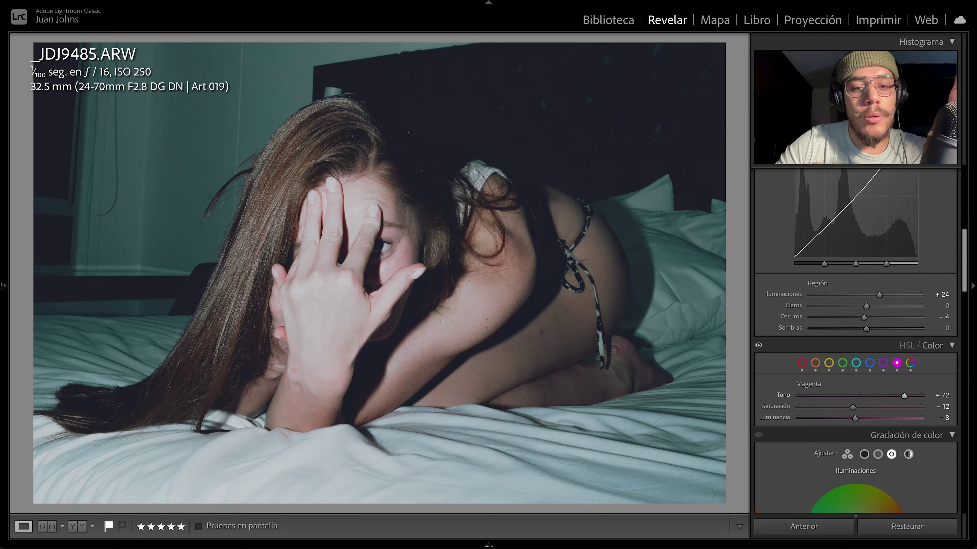
# Tint the shadows with hue 40 and saturation 26, and raise color grading blending to 100.
pyautogui.moveTo(965, 257); pyautogui.dragTo(960, 286)
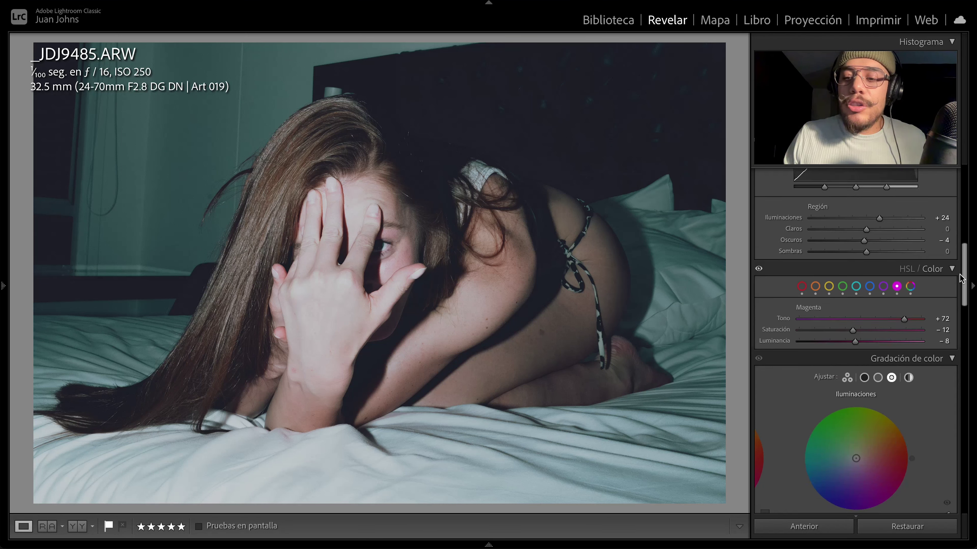
pyautogui.scroll(-3, 820, 208)
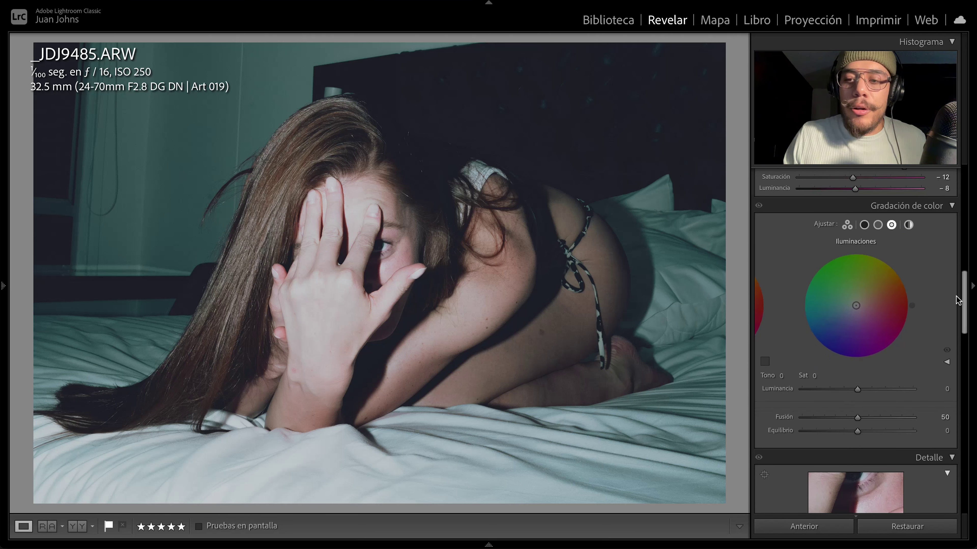
pyautogui.click(864, 226)
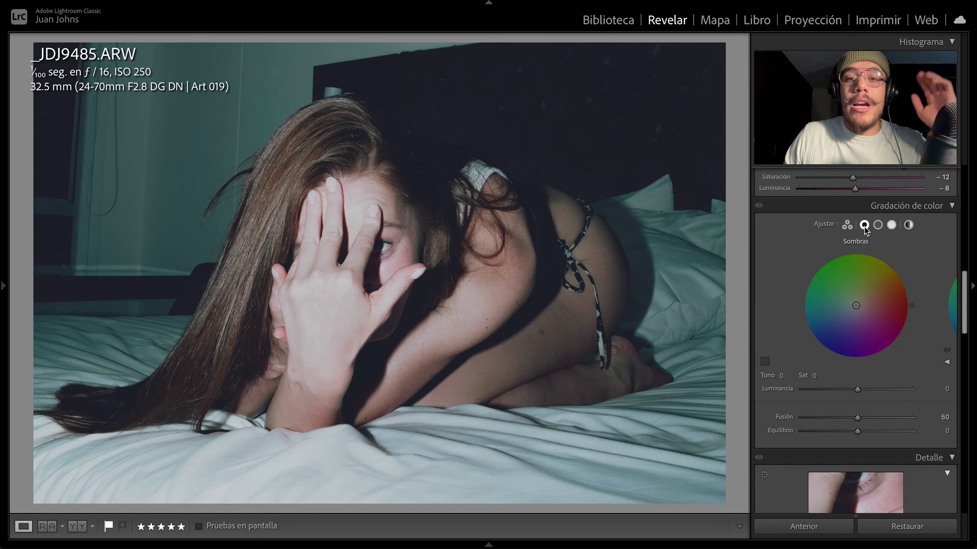
pyautogui.click(781, 376)
pyautogui.write('40')
pyautogui.press('Tab')
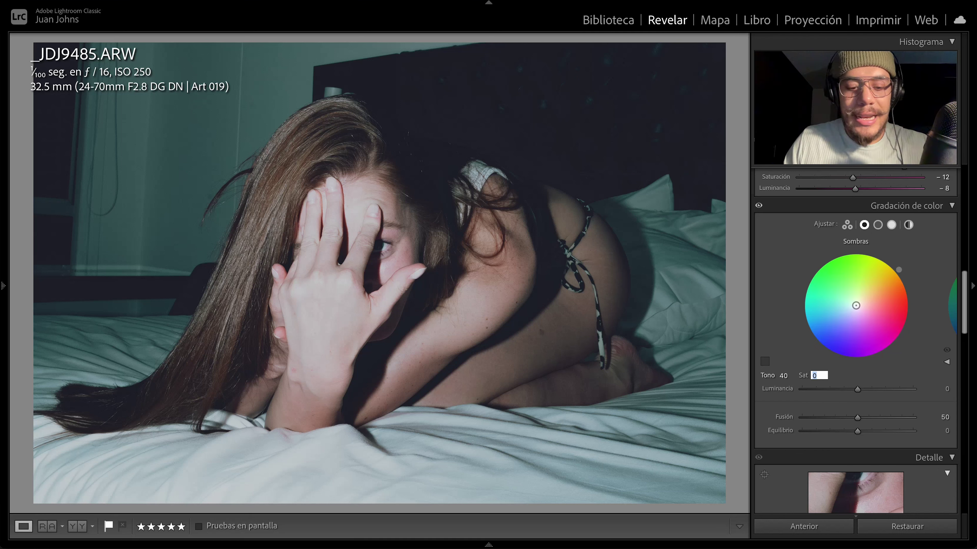
pyautogui.write('26')
pyautogui.moveTo(858, 419); pyautogui.dragTo(974, 431)
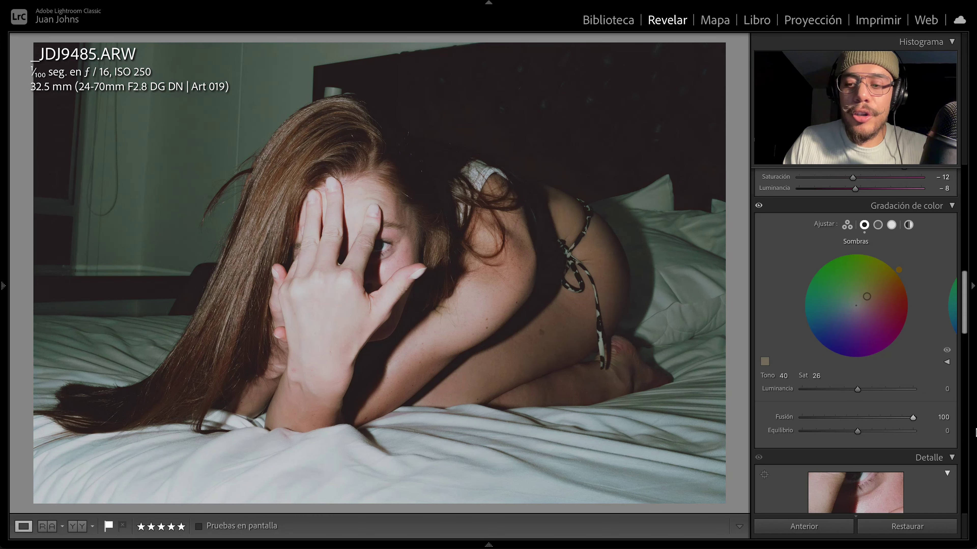
# Give the highlights hue 205, saturation 2 and luminance +39.
pyautogui.click(878, 225)
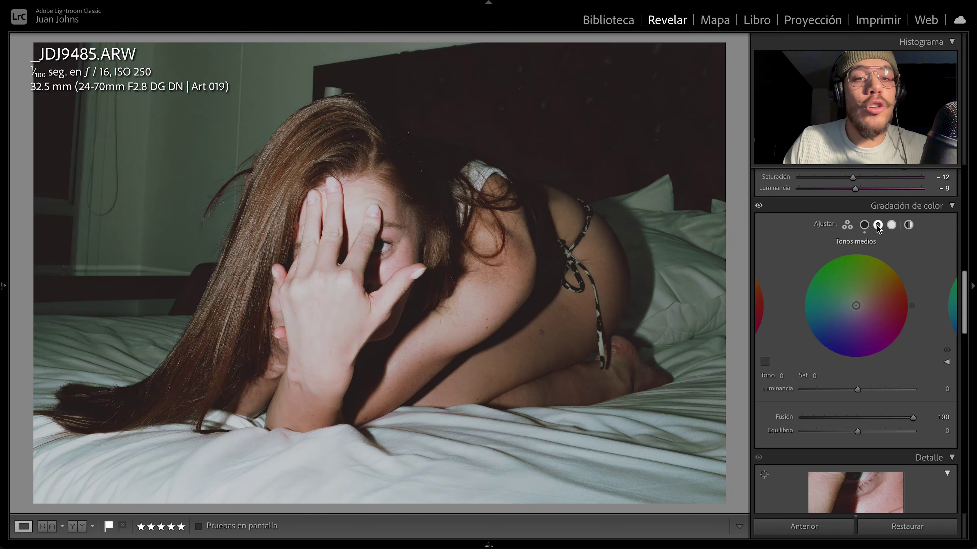
pyautogui.click(891, 226)
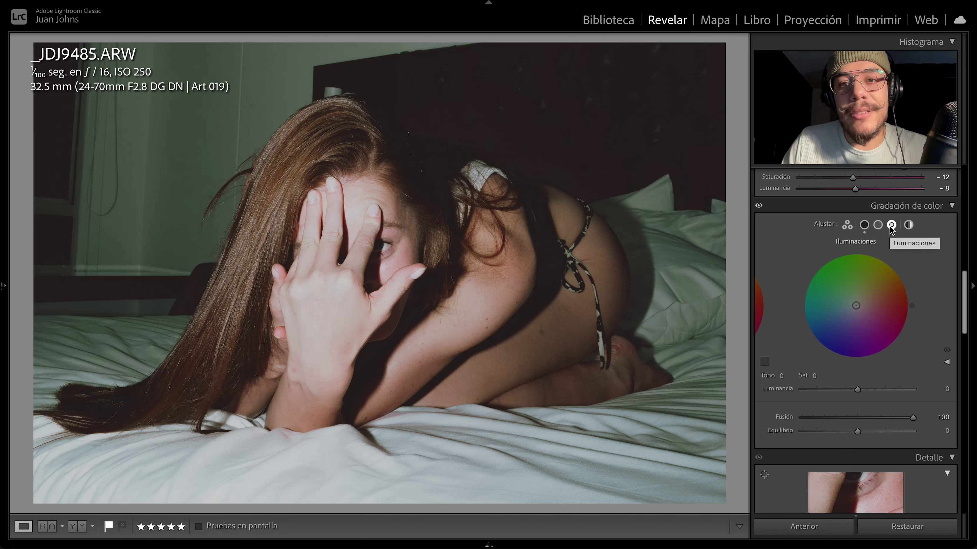
pyautogui.click(780, 376)
pyautogui.write('205')
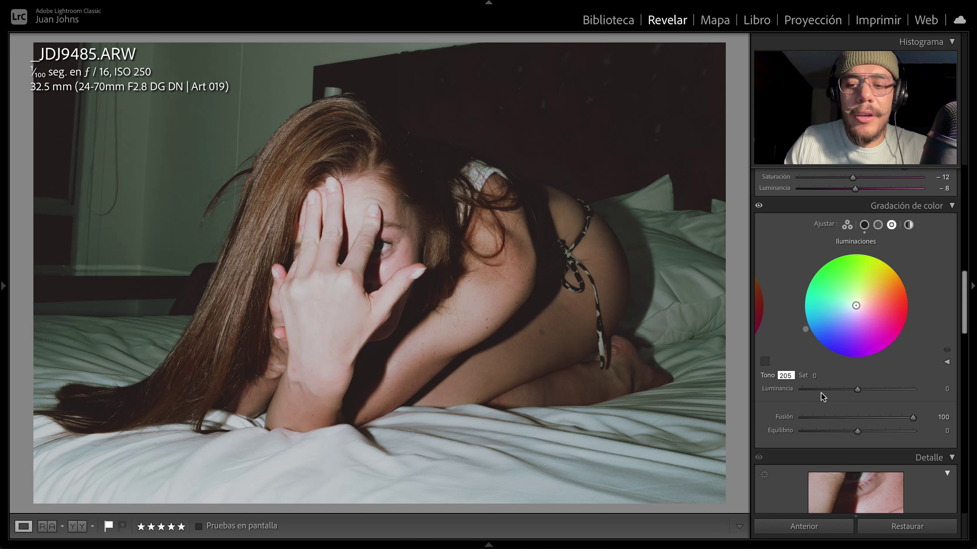
pyautogui.click(815, 376)
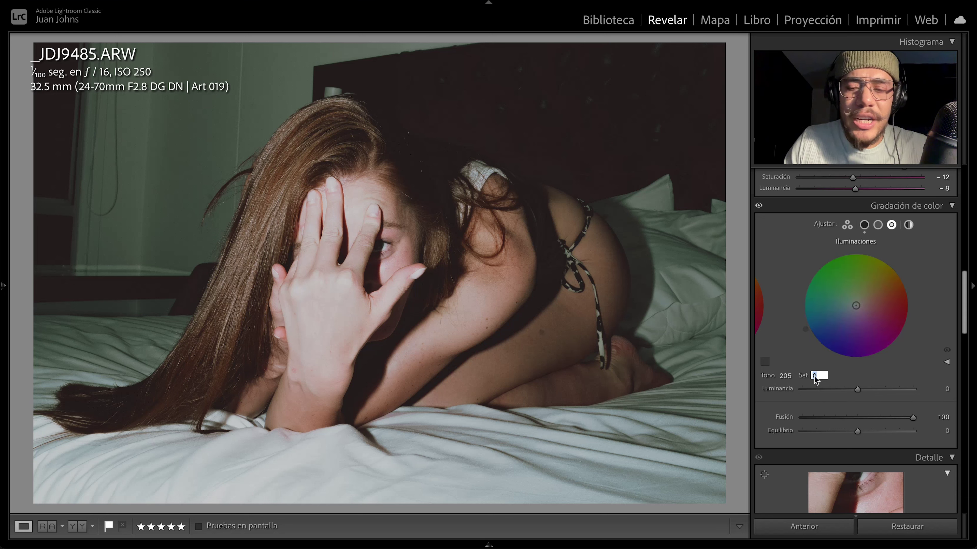
pyautogui.write('2')
pyautogui.press('Return')
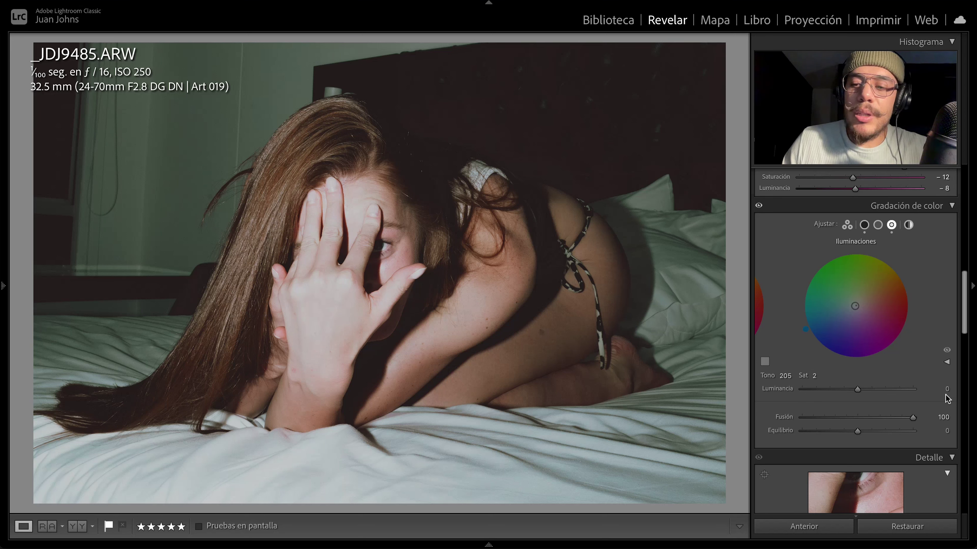
pyautogui.click(948, 390)
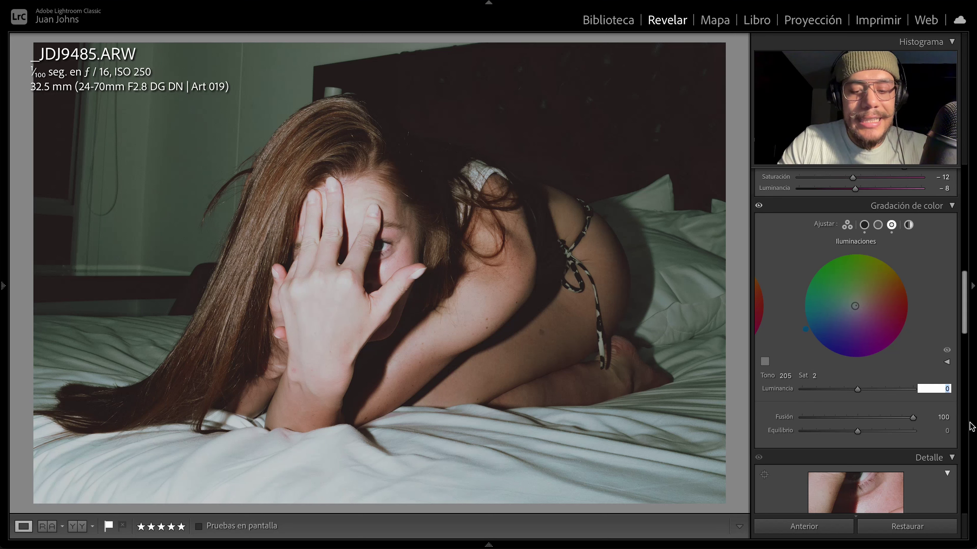
pyautogui.write('39')
pyautogui.press('Return')
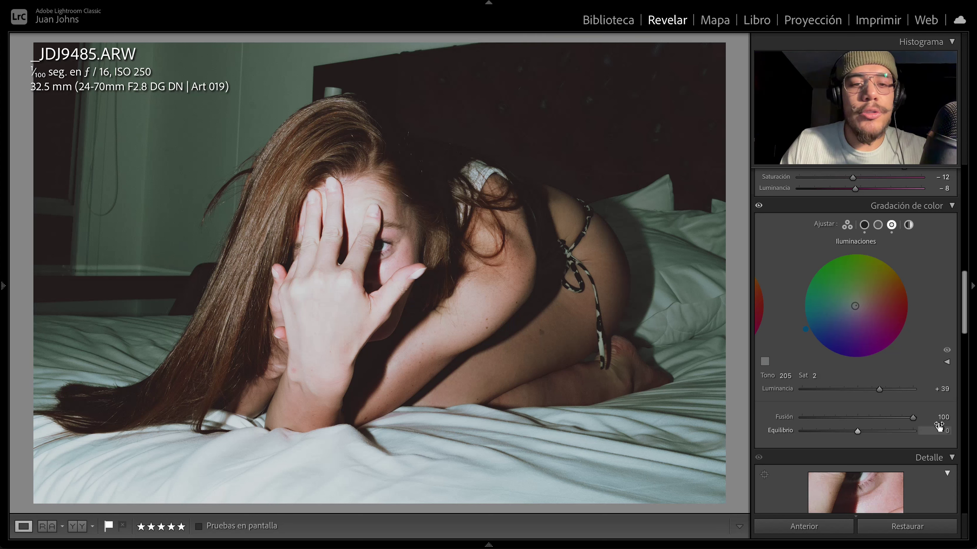
pyautogui.scroll(-10, 946, 385)
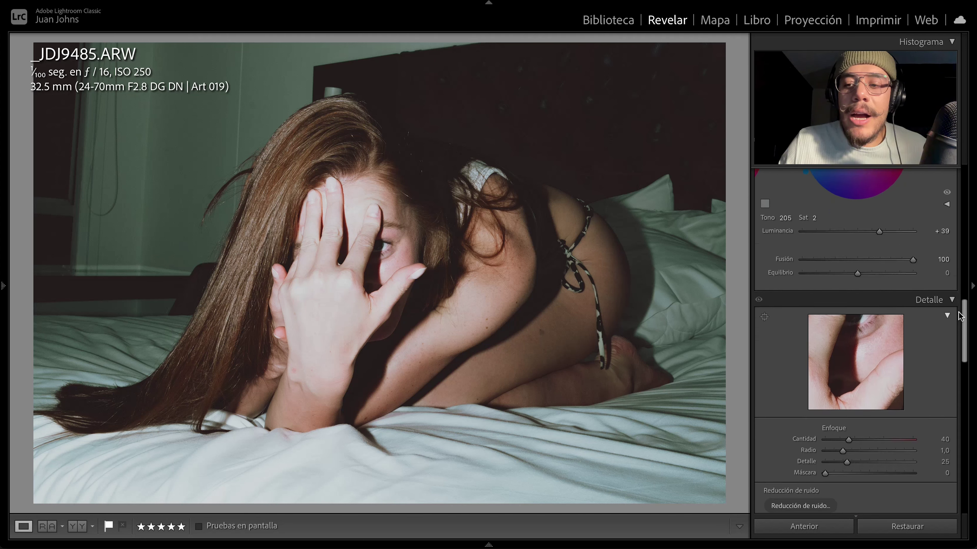
# Lower the sharpening amount to 25, checking the eye at 1:1 zoom.
pyautogui.scroll(-3, 959, 331)
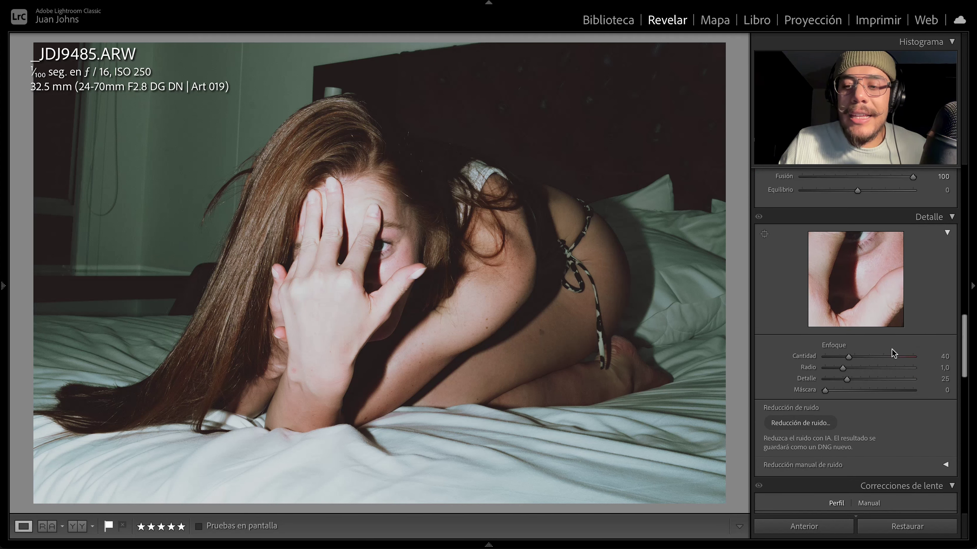
pyautogui.click(949, 357)
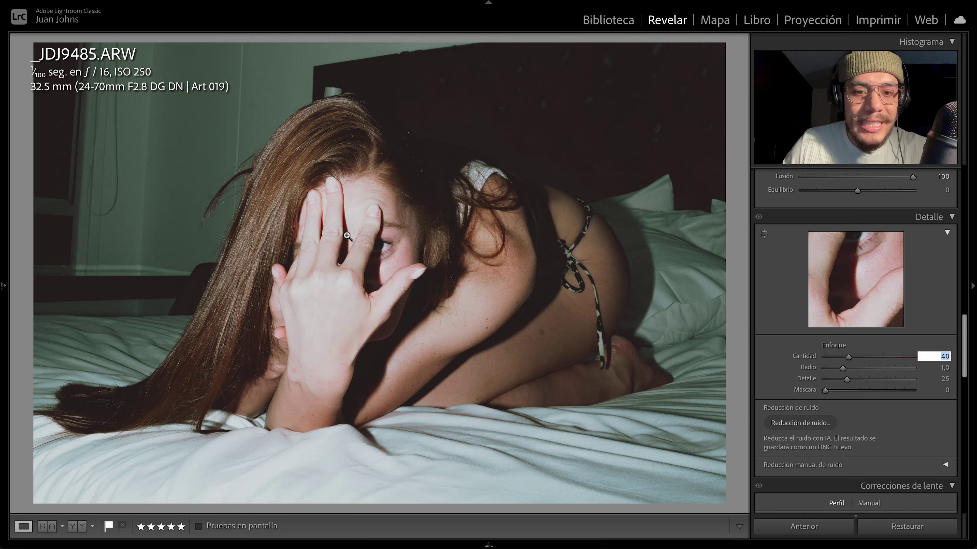
pyautogui.click(395, 252)
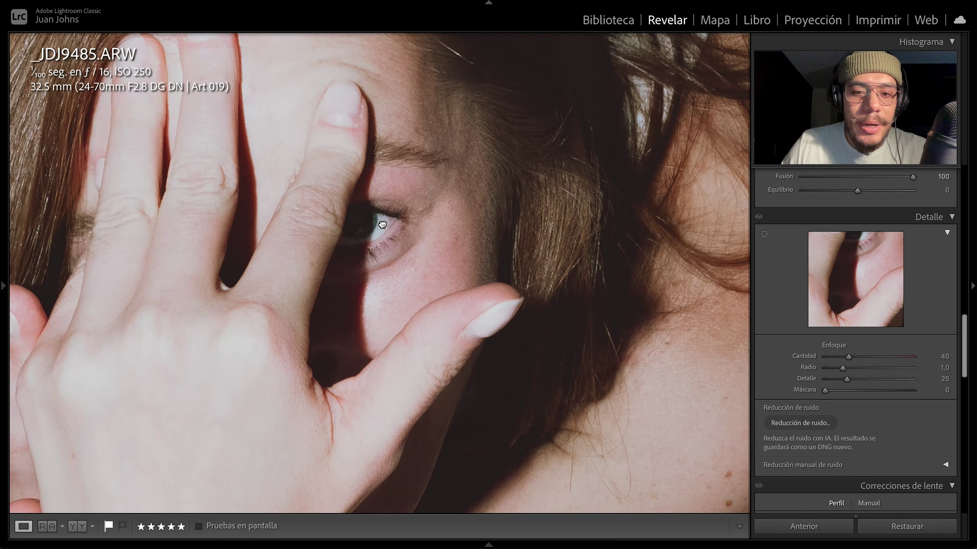
pyautogui.click(945, 356)
pyautogui.write('25')
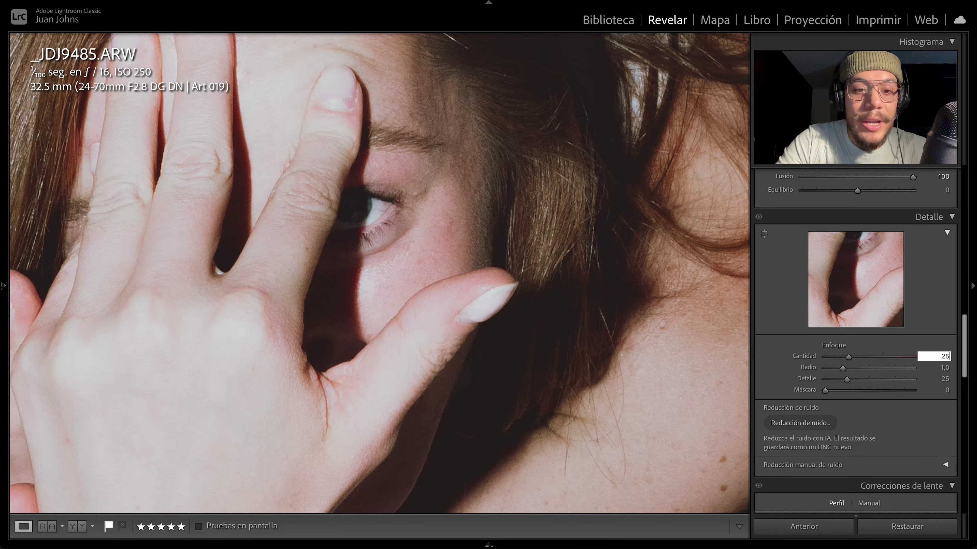
pyautogui.press('Return')
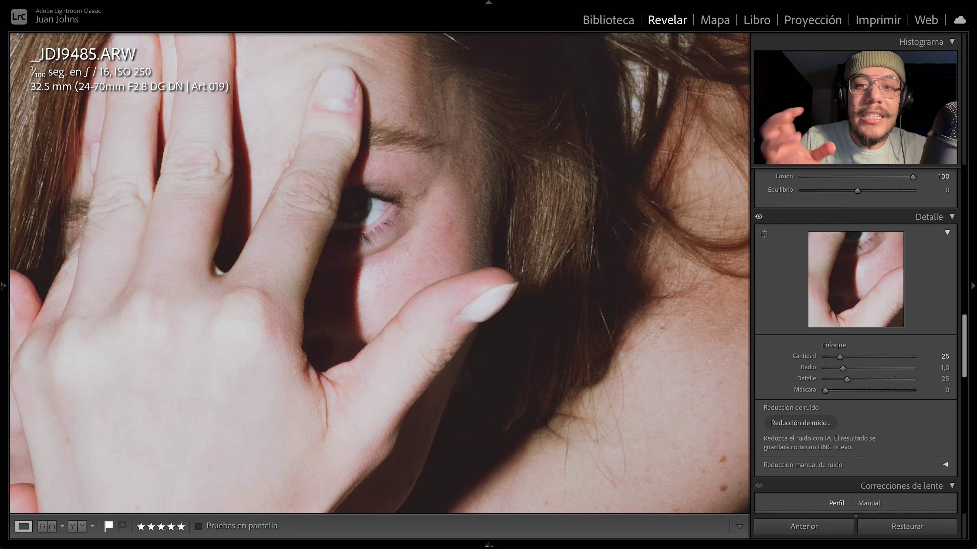
pyautogui.moveTo(433, 170)
pyautogui.mouseDown()
pyautogui.moveTo(387, 255)
pyautogui.moveTo(393, 187)
pyautogui.mouseUp()
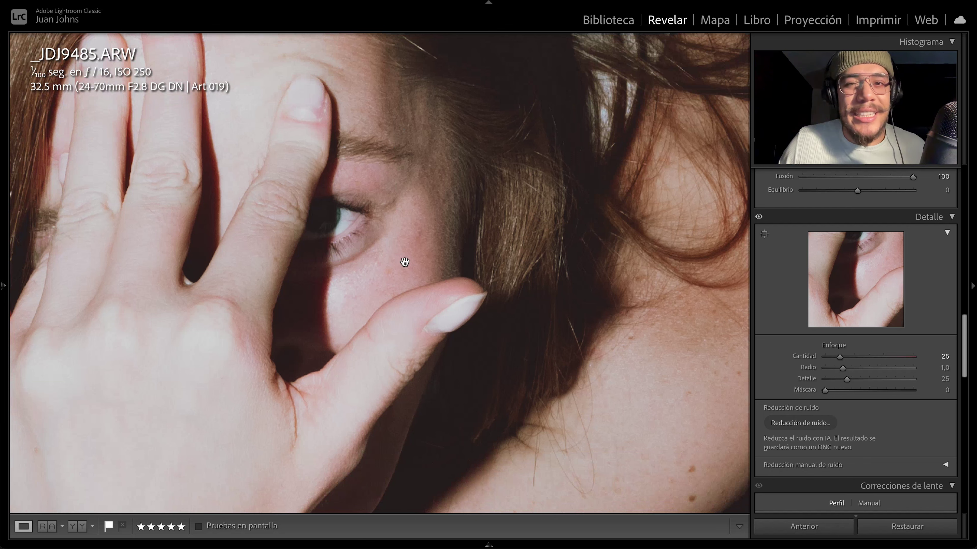
pyautogui.moveTo(964, 354); pyautogui.dragTo(960, 470)
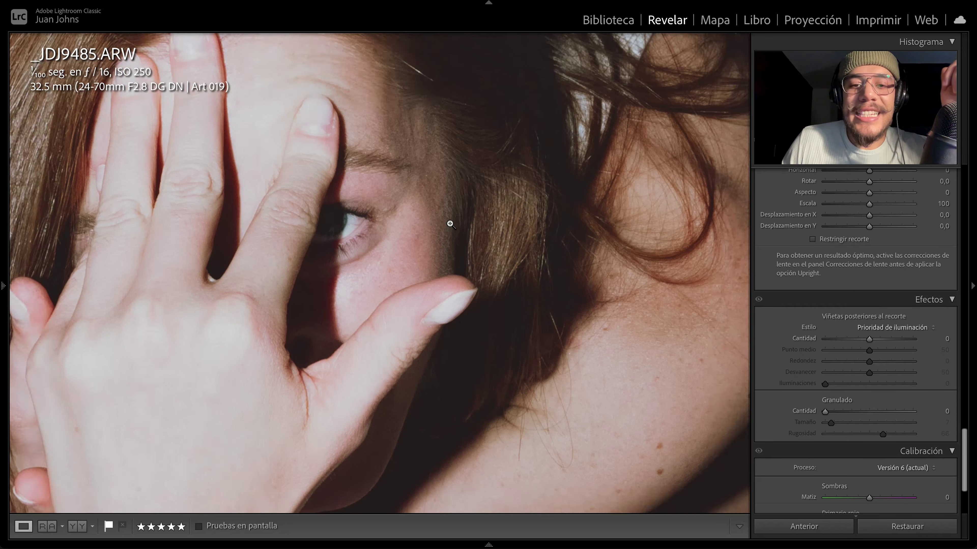
# Darken the corners with a -21 vignette and add film grain around 43.
pyautogui.click(450, 224)
pyautogui.moveTo(868, 340); pyautogui.dragTo(864, 342)
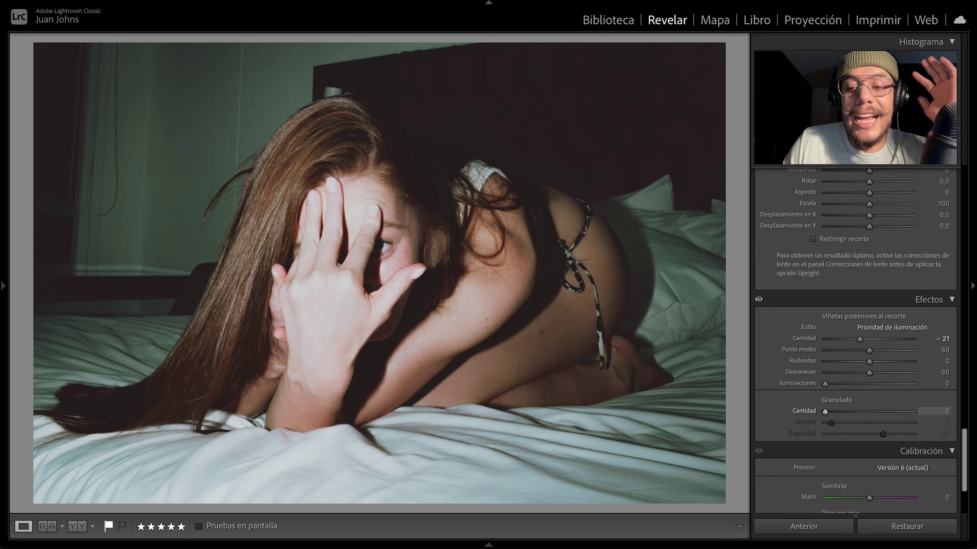
pyautogui.moveTo(826, 411); pyautogui.dragTo(848, 412)
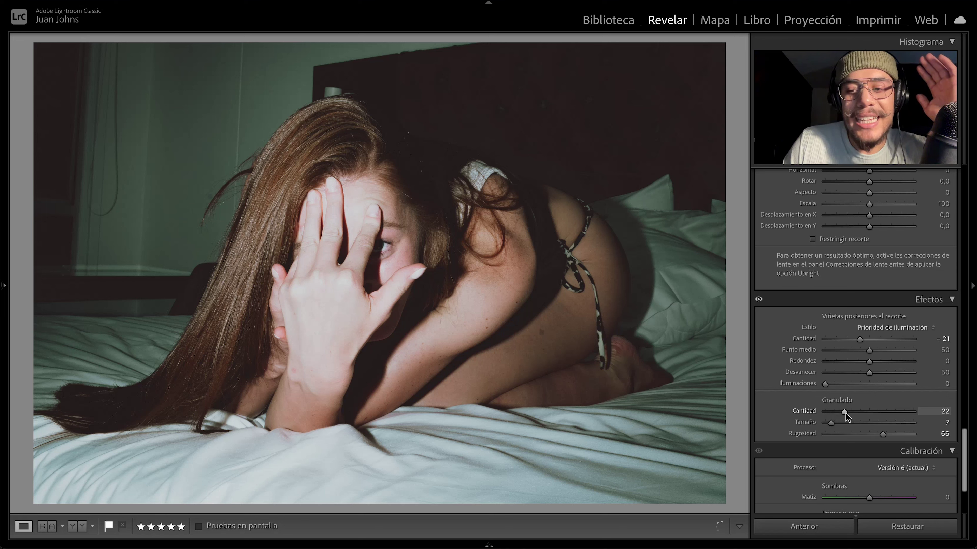
pyautogui.moveTo(850, 412); pyautogui.dragTo(863, 410)
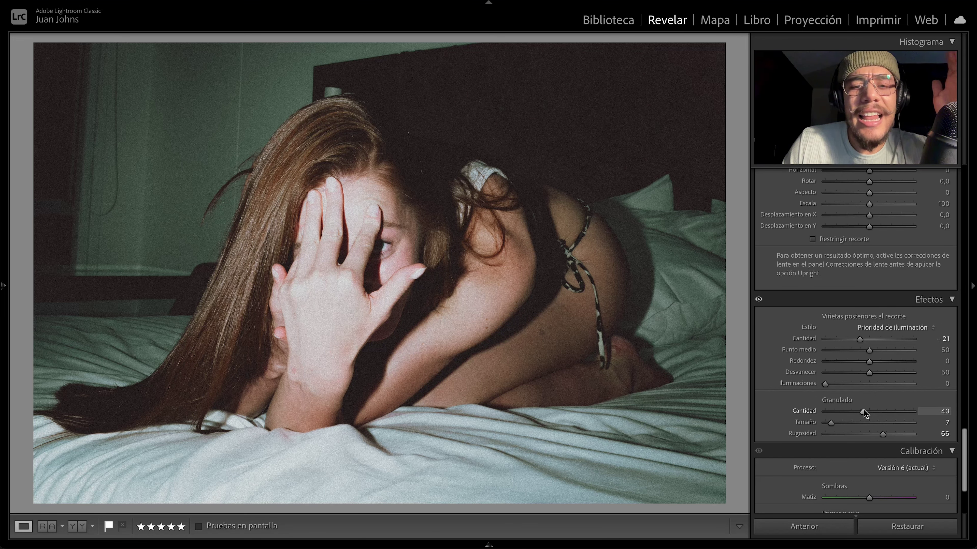
# Fine-tune the grain amount to 41 at close zoom, then compare with the original.
pyautogui.click(384, 225)
pyautogui.moveTo(358, 268); pyautogui.dragTo(430, 166)
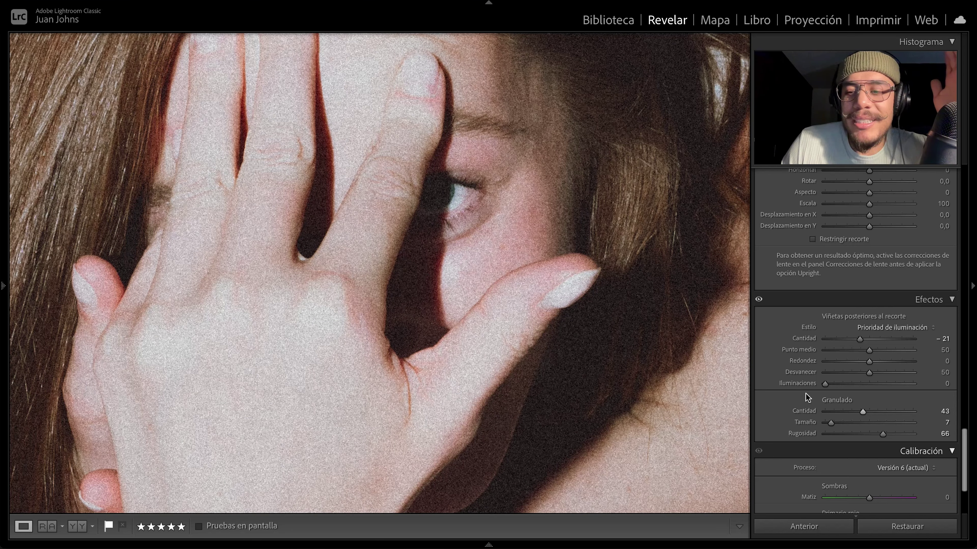
pyautogui.moveTo(862, 412); pyautogui.dragTo(860, 413)
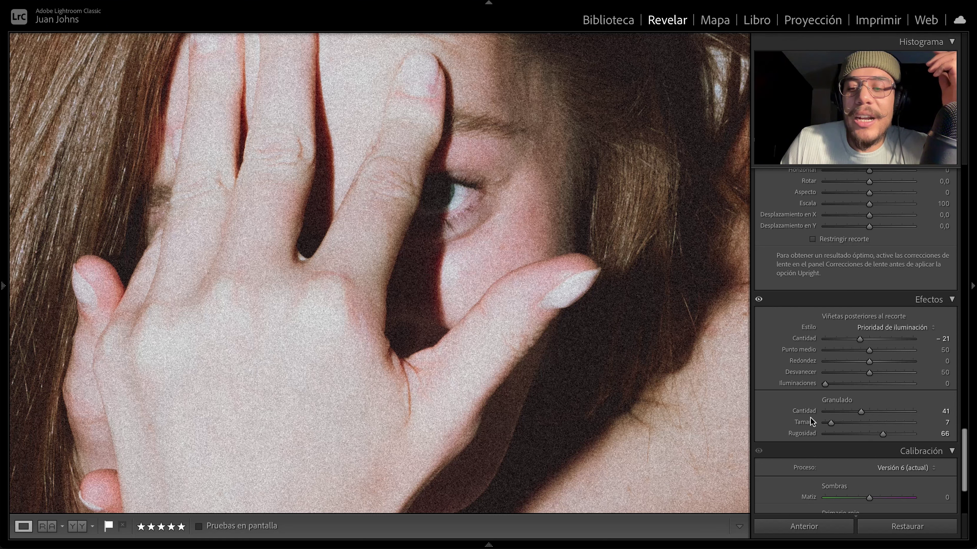
pyautogui.click(560, 271)
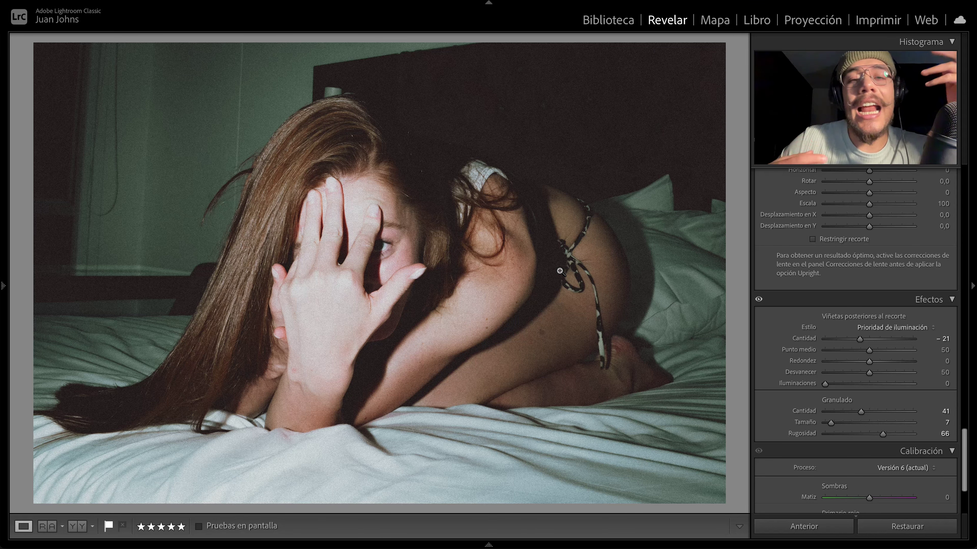
pyautogui.press('\\')
pyautogui.press('\\')
pyautogui.press('\\')
pyautogui.press('\\')
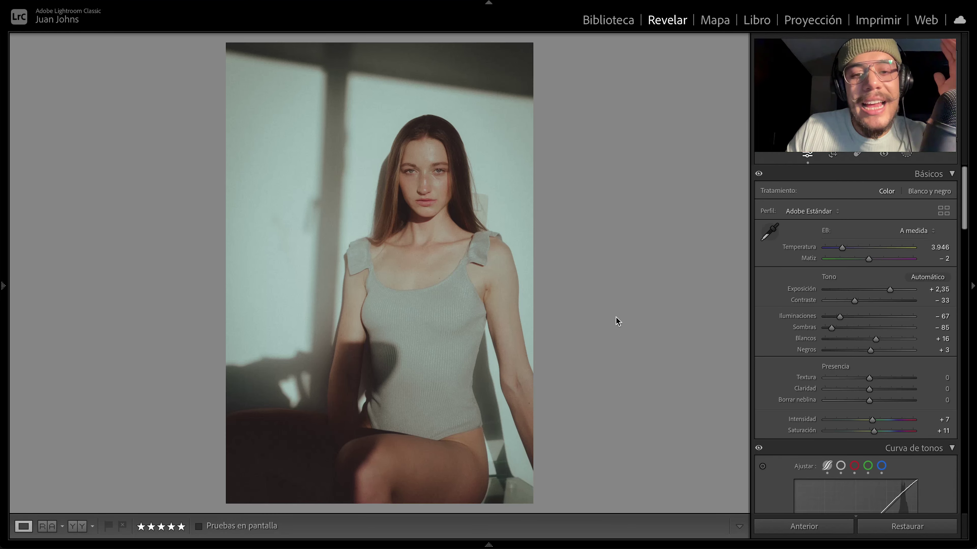
# Compare the sample portrait's before and after views, inspecting the face up close.
pyautogui.moveTo(416, 187)
pyautogui.mouseDown()
pyautogui.moveTo(486, 164)
pyautogui.moveTo(414, 346)
pyautogui.moveTo(402, 266)
pyautogui.mouseUp()
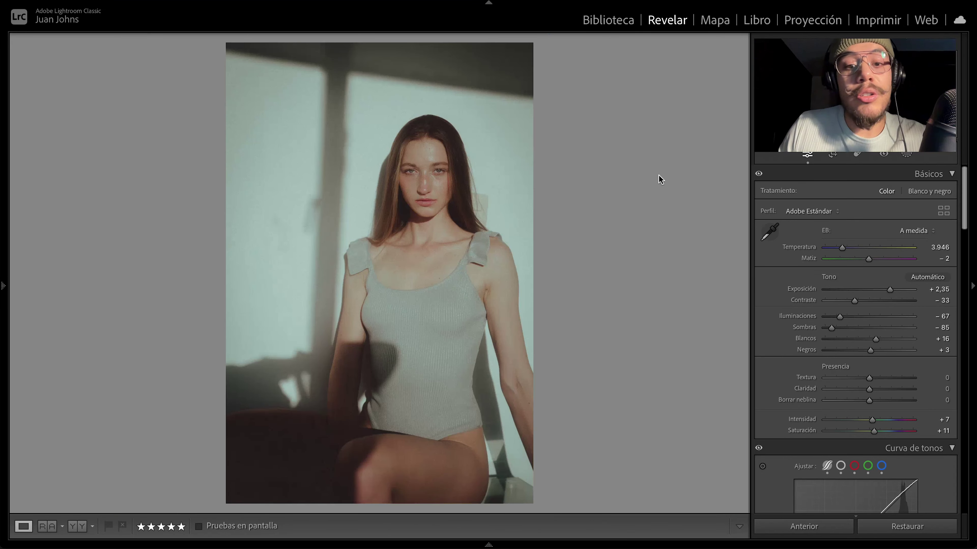
pyautogui.press('\\')
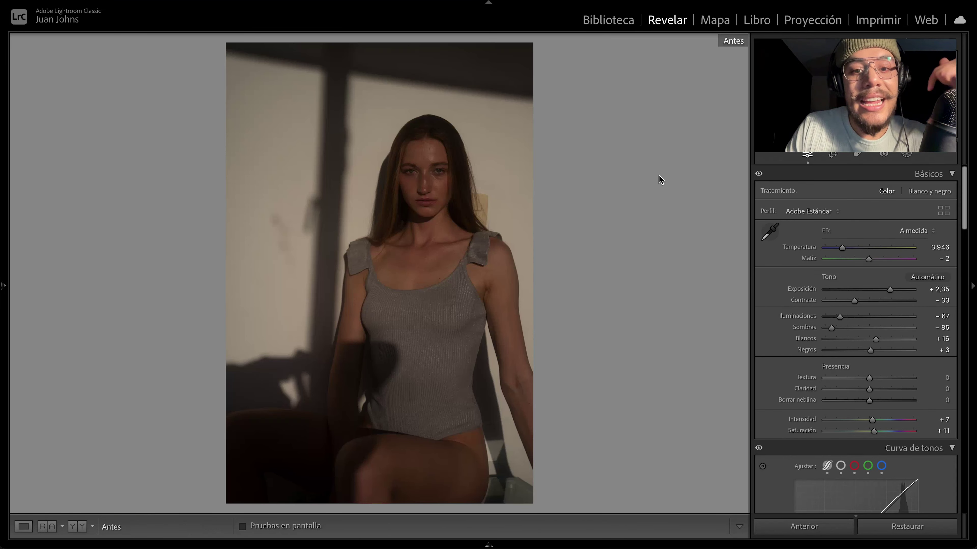
pyautogui.press('\\')
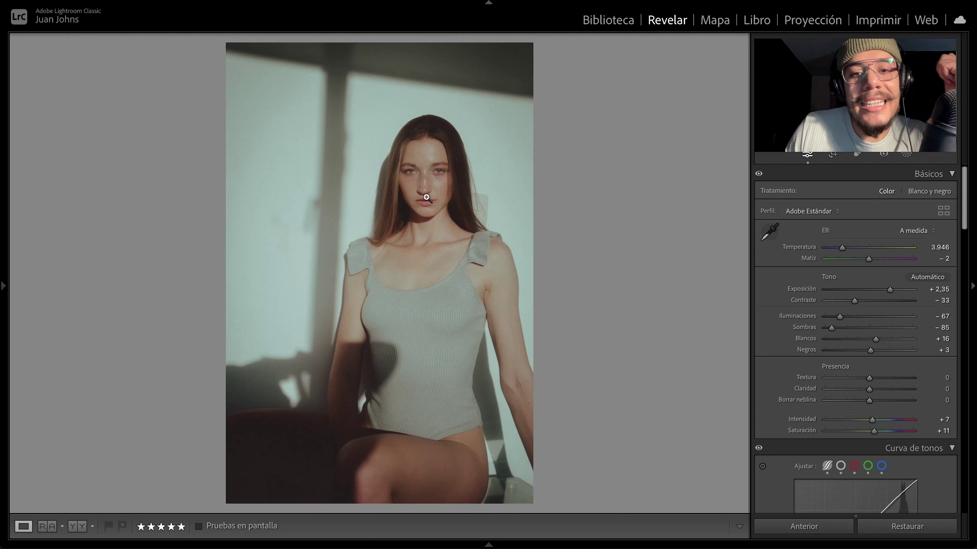
pyautogui.click(439, 197)
pyautogui.moveTo(513, 220)
pyautogui.mouseDown()
pyautogui.moveTo(308, 285)
pyautogui.moveTo(390, 294)
pyautogui.mouseUp()
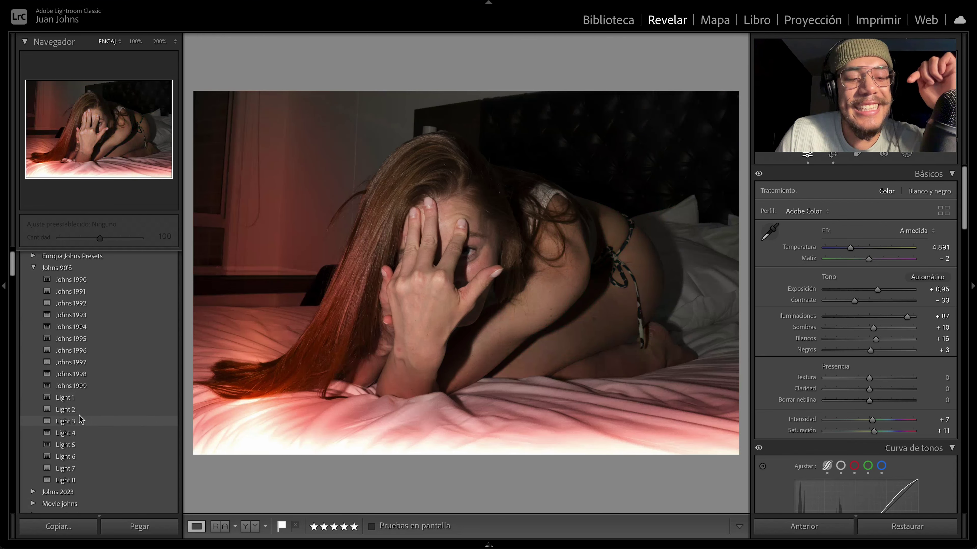
# Try Light 3, apply Johns 1991, then set exposure +1,40 and highlights −97.
pyautogui.click(79, 416)
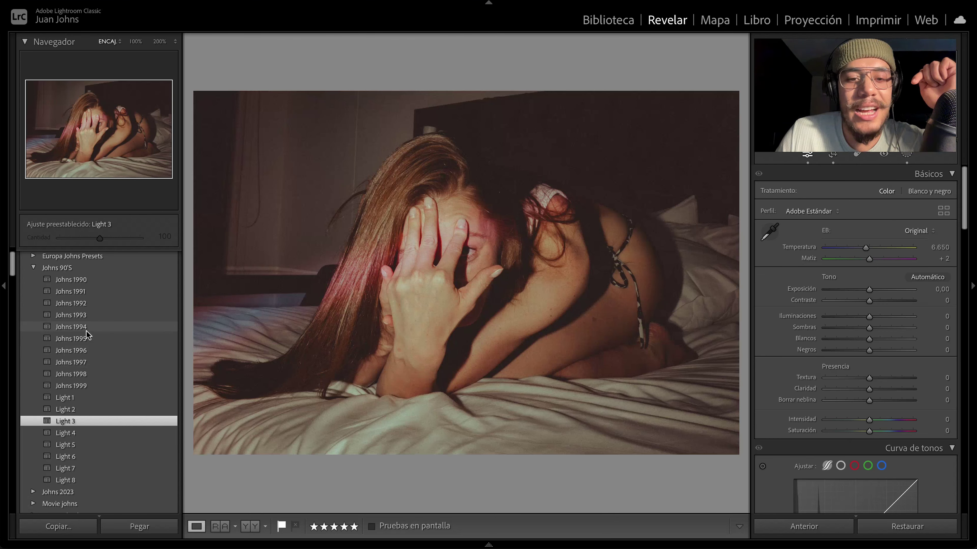
pyautogui.click(77, 289)
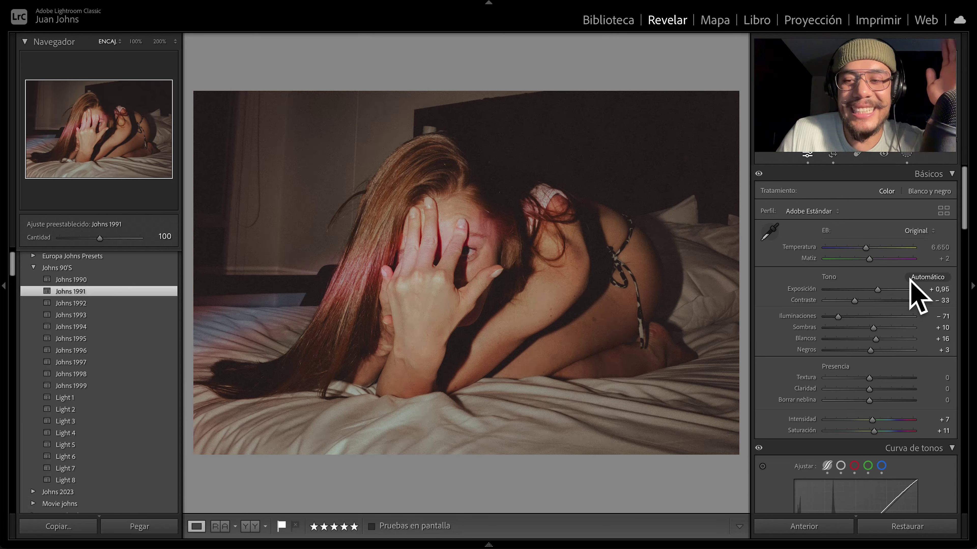
pyautogui.moveTo(881, 289); pyautogui.dragTo(882, 288)
pyautogui.moveTo(838, 317)
pyautogui.mouseDown()
pyautogui.moveTo(827, 318)
pyautogui.moveTo(875, 328)
pyautogui.mouseUp()
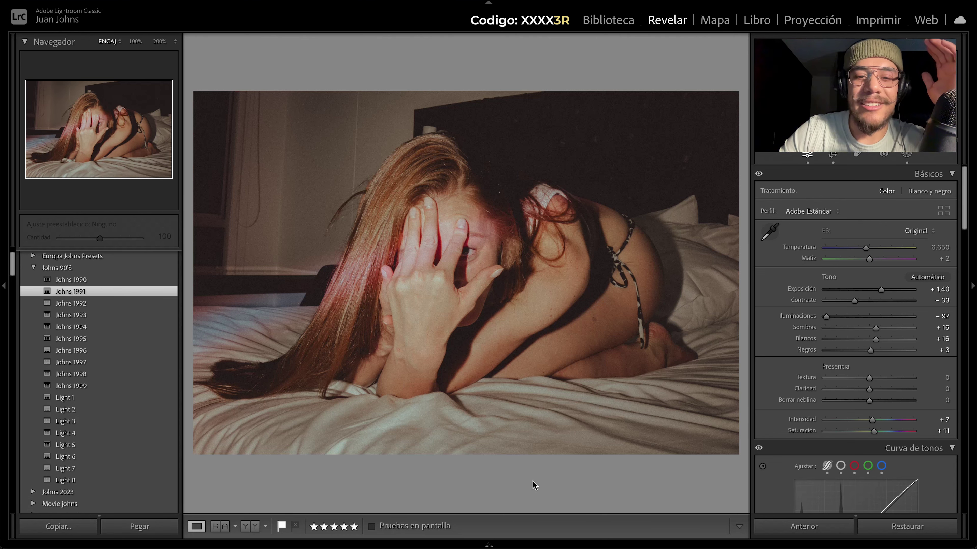
pyautogui.press('\\')
pyautogui.press('\\')
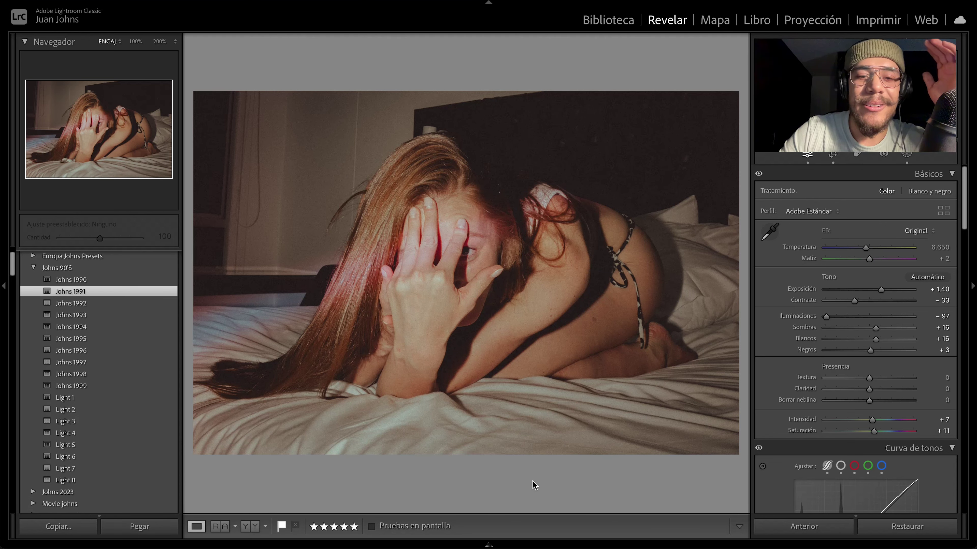
pyautogui.press('\\')
pyautogui.press('\\')
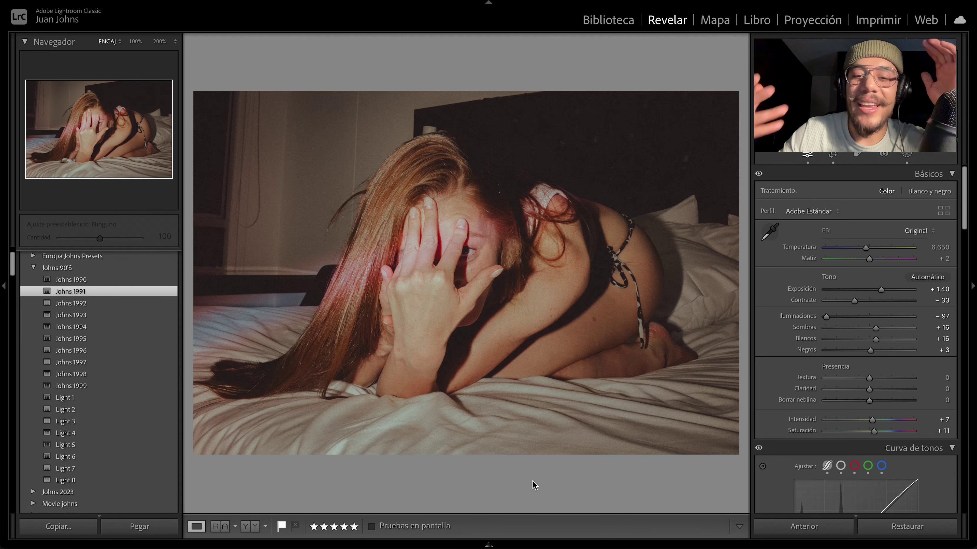